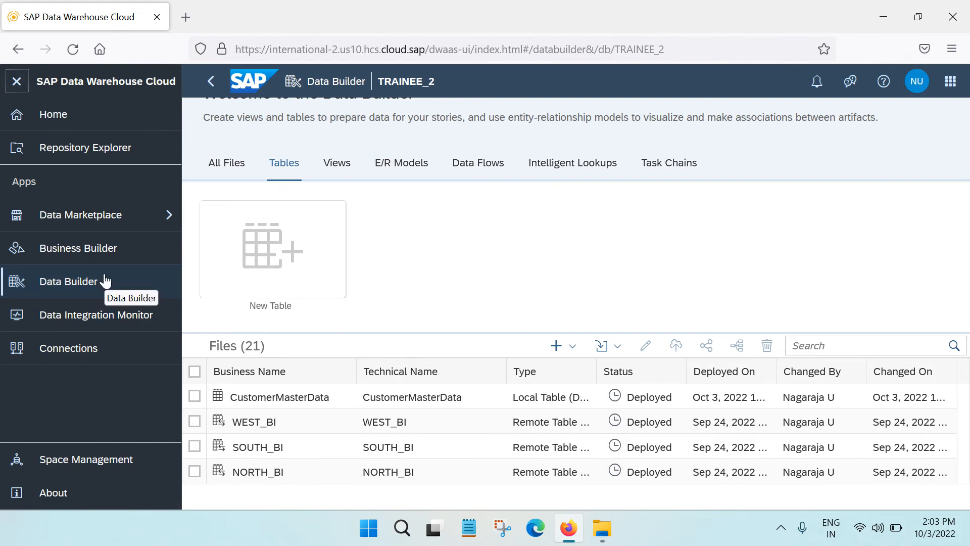
Show all files of the TRAINEE_2 space and start a CSV file import
left_click(16, 82)
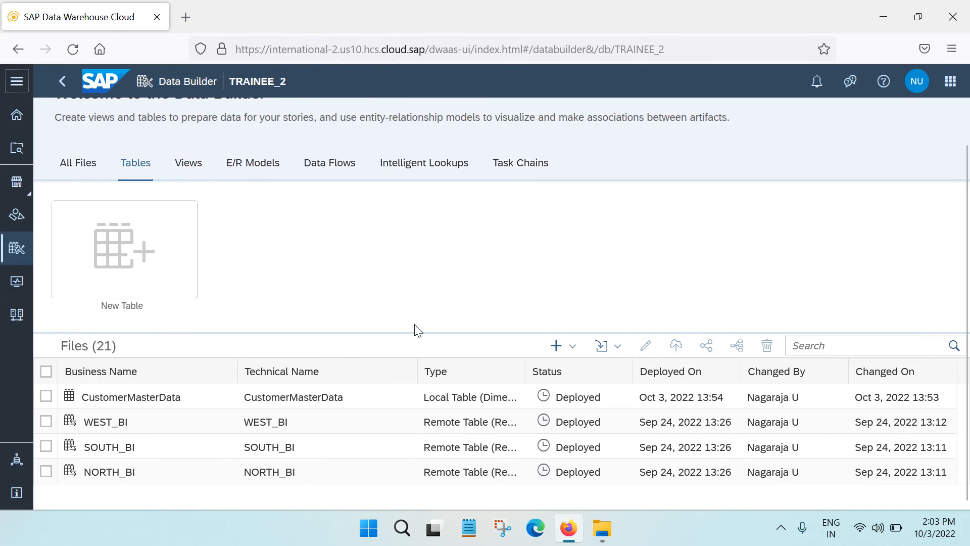
left_click(69, 160)
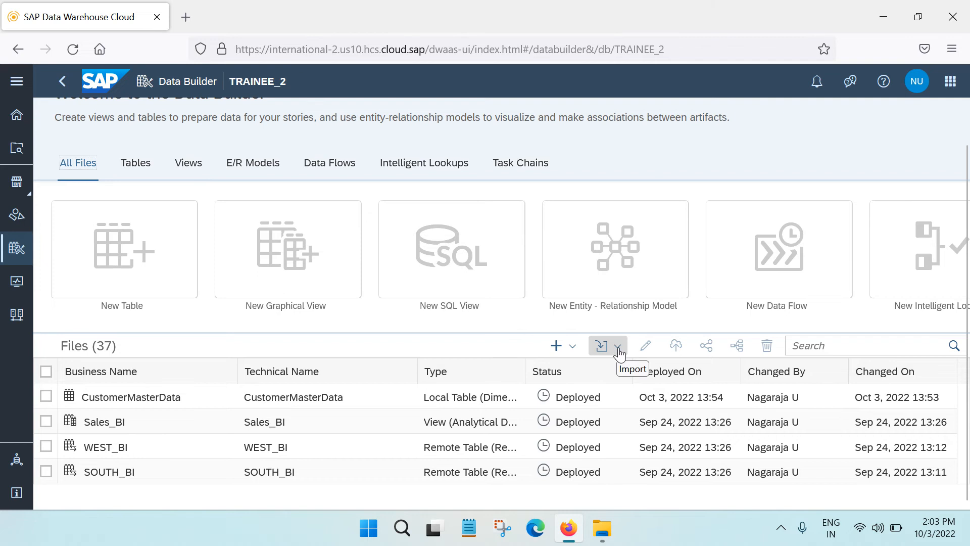
left_click(618, 352)
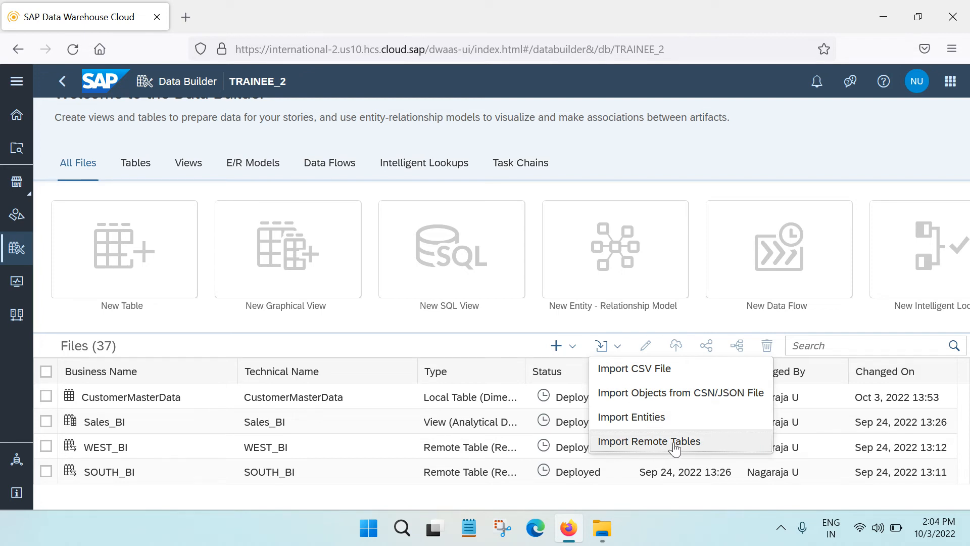
left_click(628, 375)
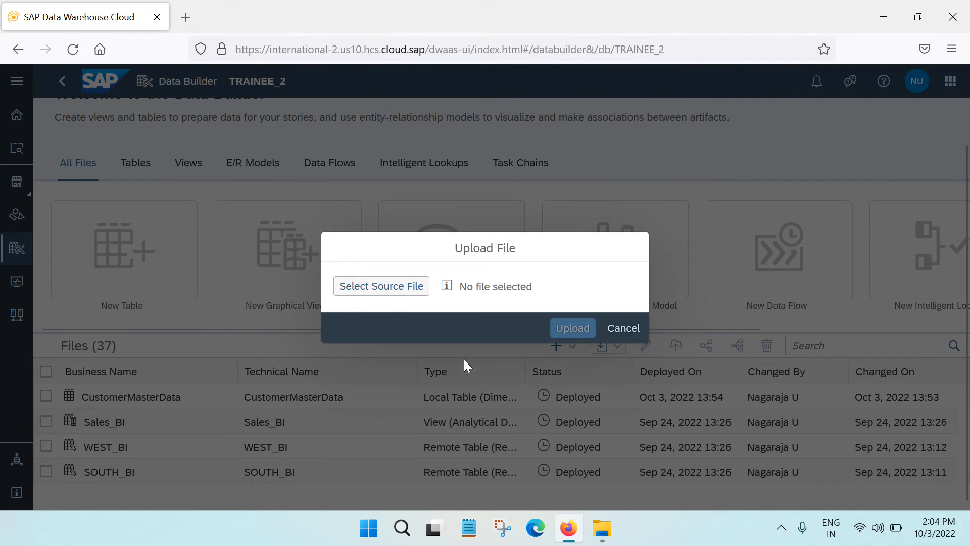
Choose the Product CSV file in the Downloads folder as the source file
left_click(404, 287)
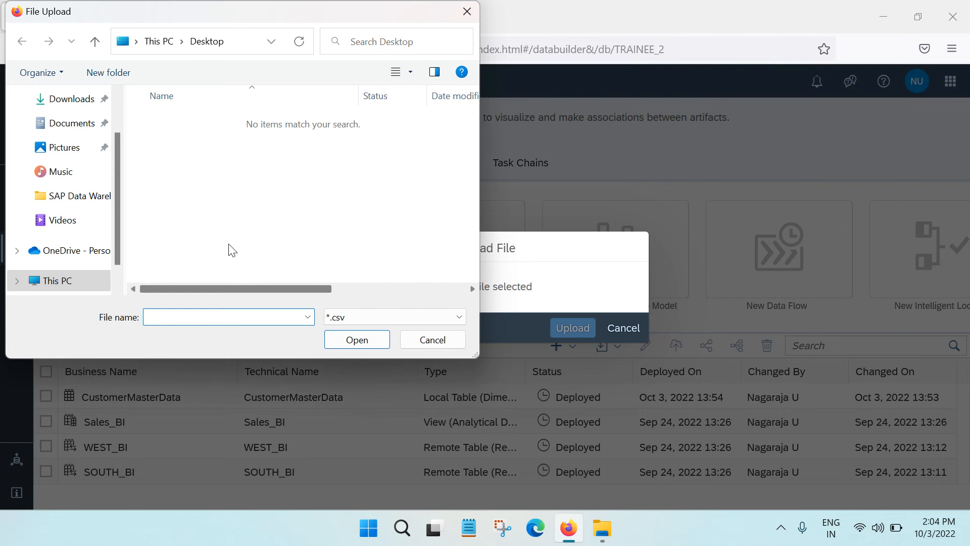
left_click(60, 100)
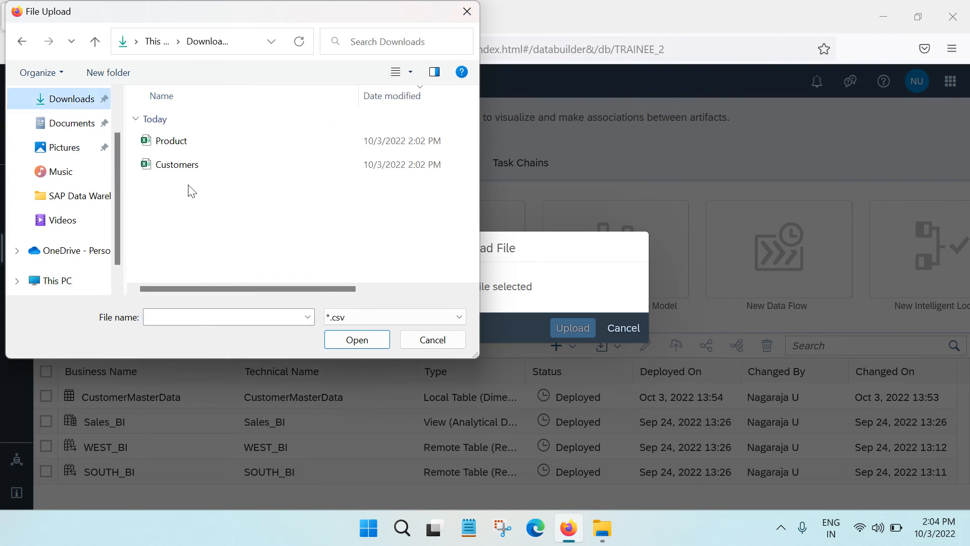
left_click(171, 146)
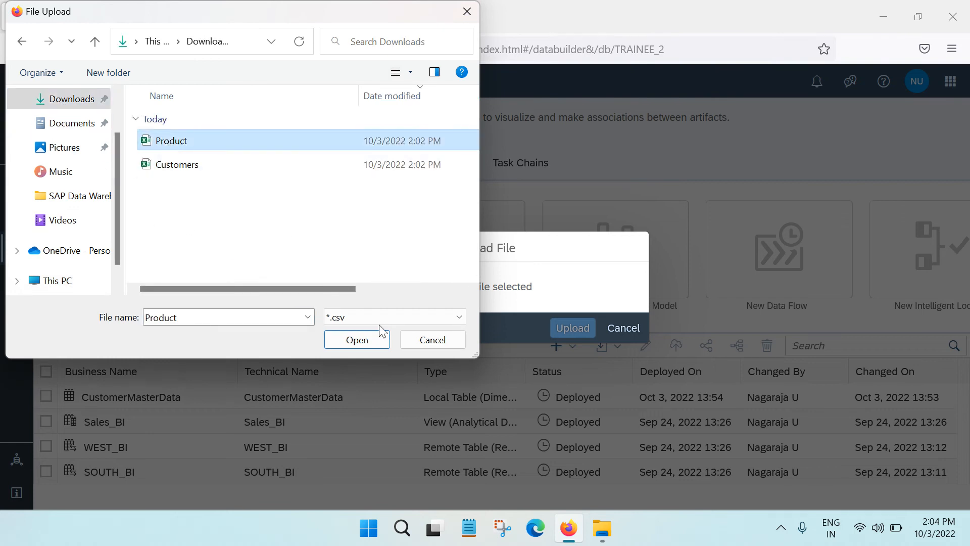
left_click(357, 342)
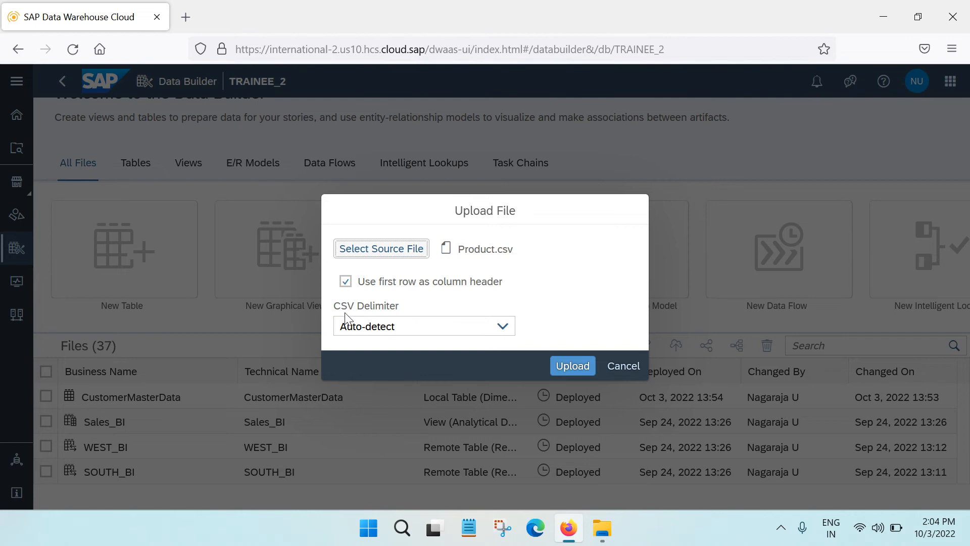
Look through the CSV delimiter options, try Other, and set the delimiter back to Auto-detect
left_click(509, 327)
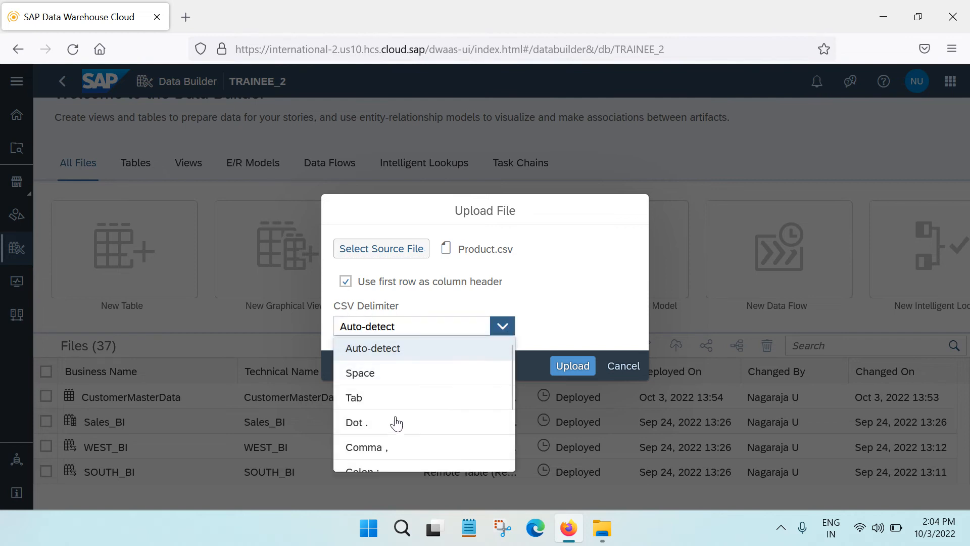
scroll(393, 434, "down", 3)
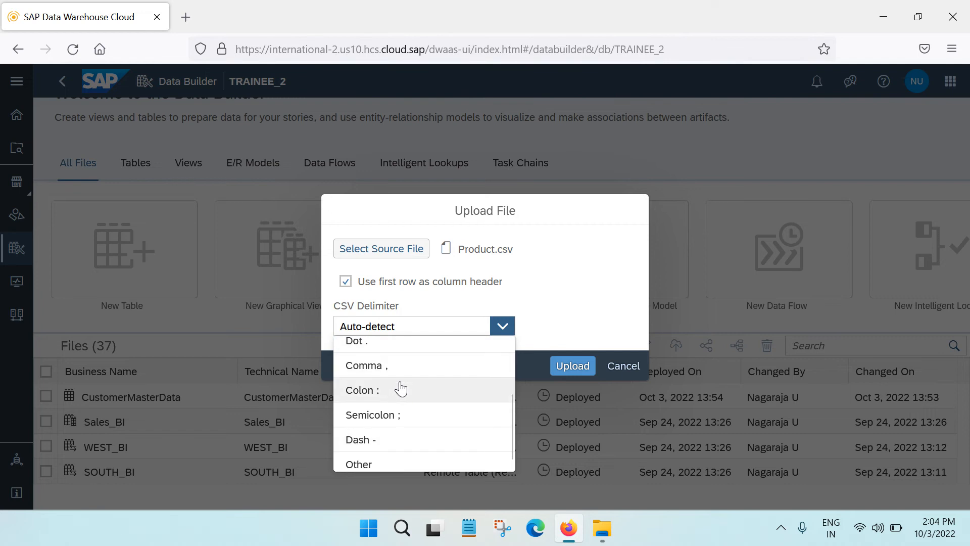
scroll(403, 409, "down", 1)
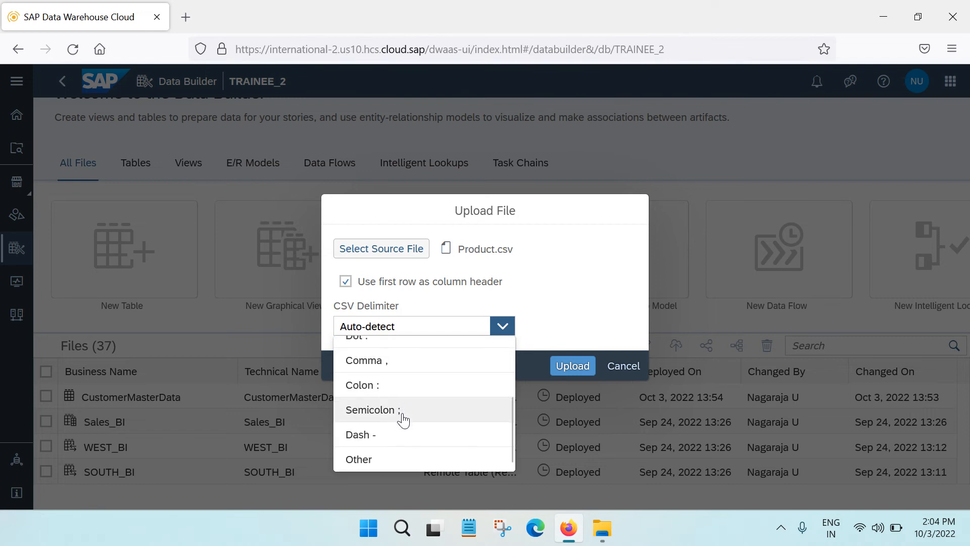
left_click(393, 461)
left_click(568, 327)
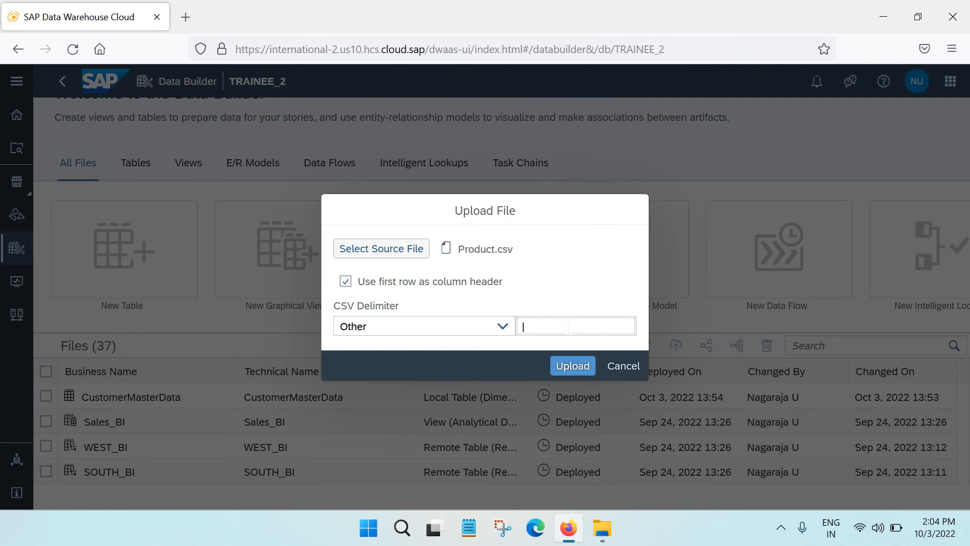
left_click(503, 327)
left_click(412, 360)
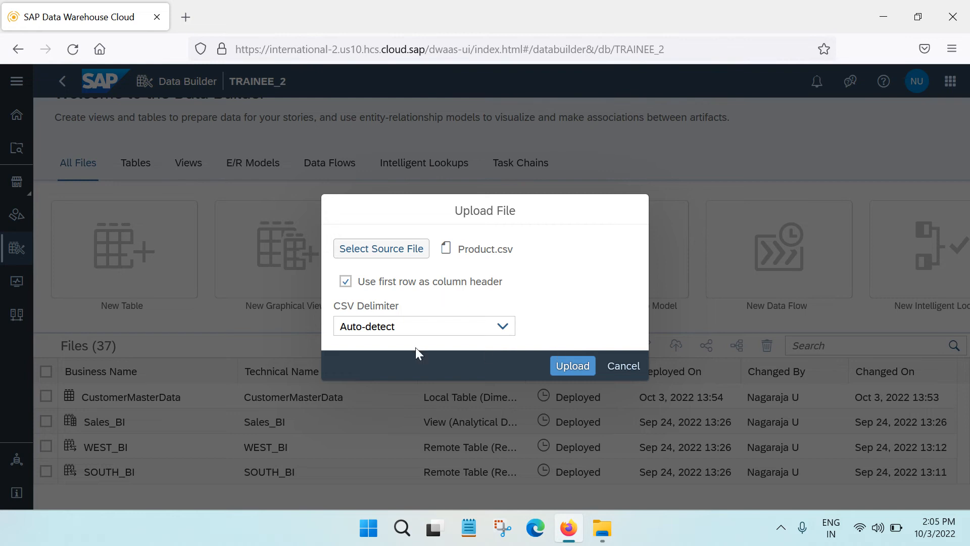
Upload Product.csv with its first row as column header and dismiss the notification
left_click(576, 366)
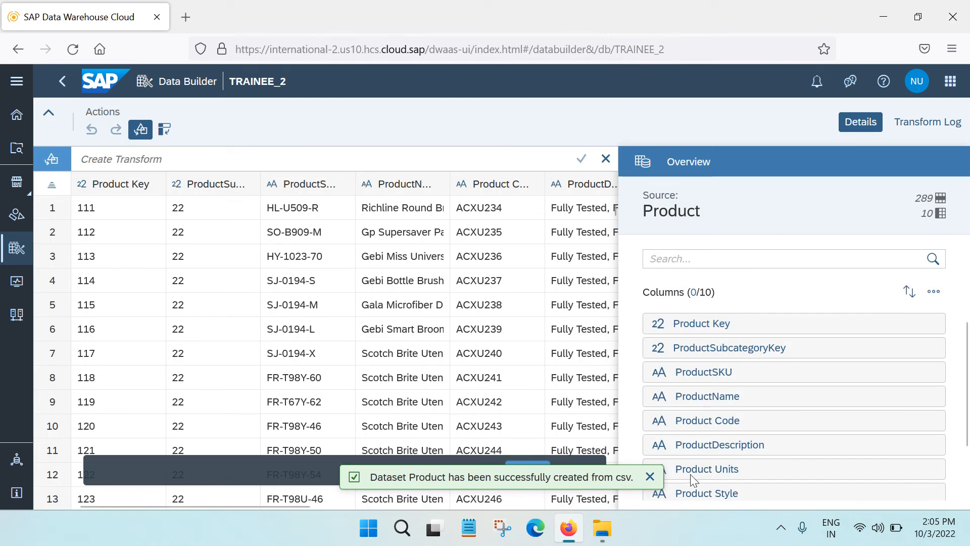
left_click(650, 478)
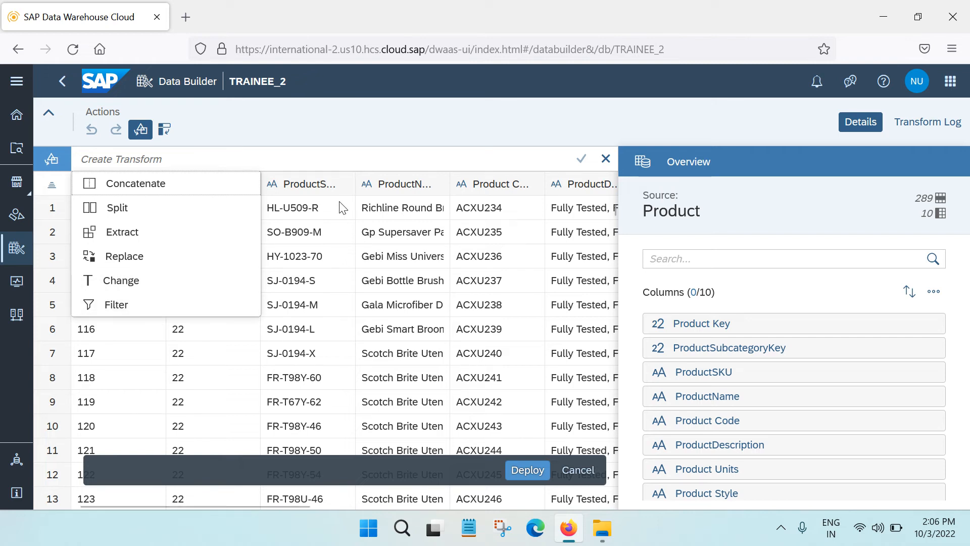
Widen the ProductDescription, ProductName, ProductSKU and Product Code columns in the data preview so their headers are readable
left_click(331, 212)
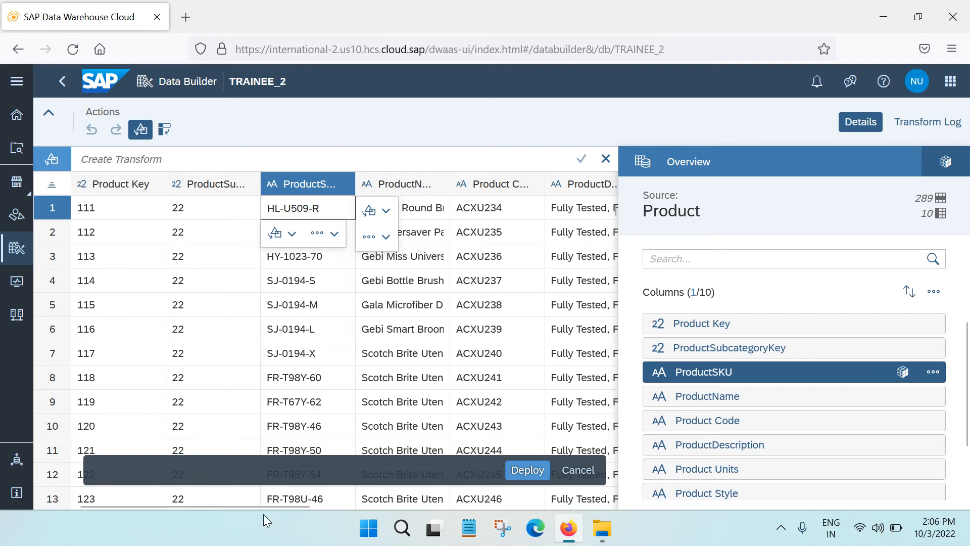
left_click_drag(263, 505, 365, 520)
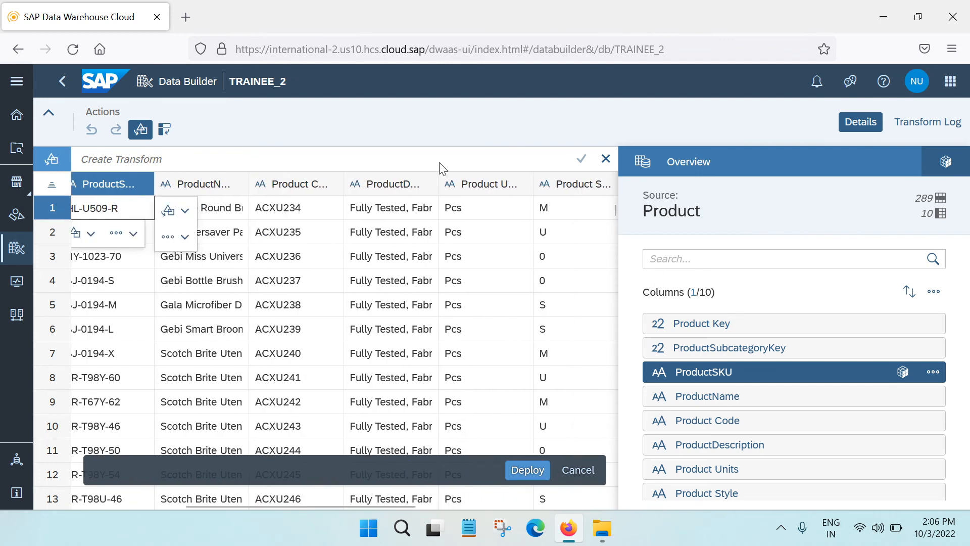
left_click_drag(438, 185, 539, 184)
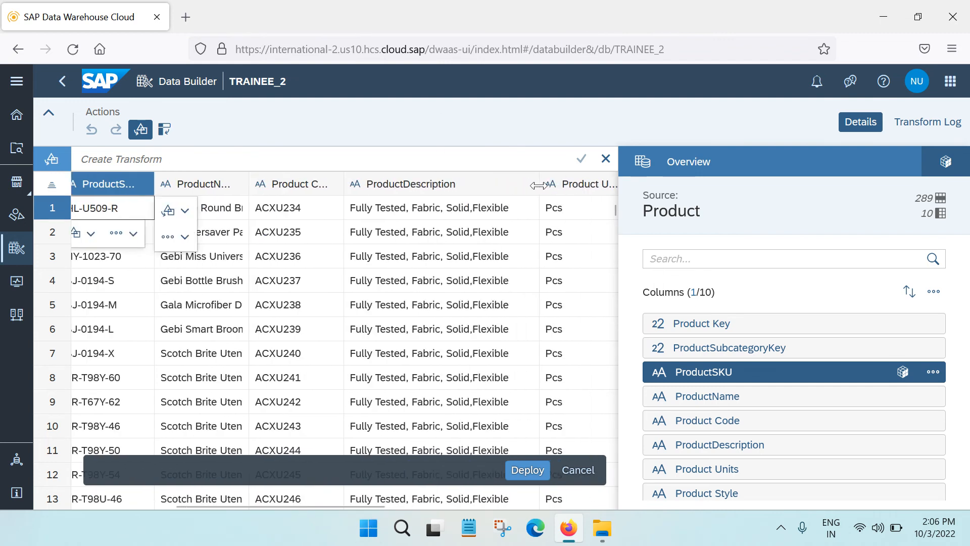
left_click(424, 188)
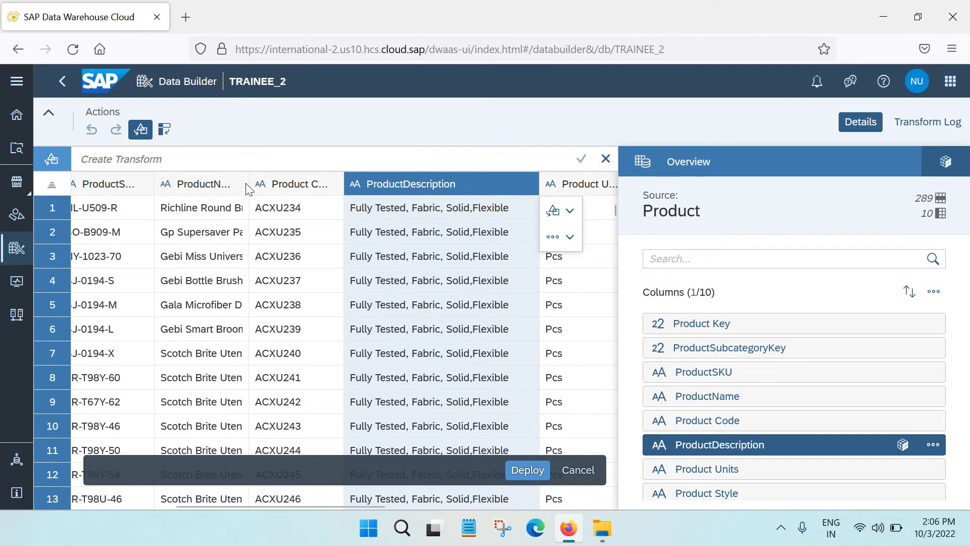
left_click_drag(253, 189, 379, 186)
left_click_drag(154, 186, 250, 186)
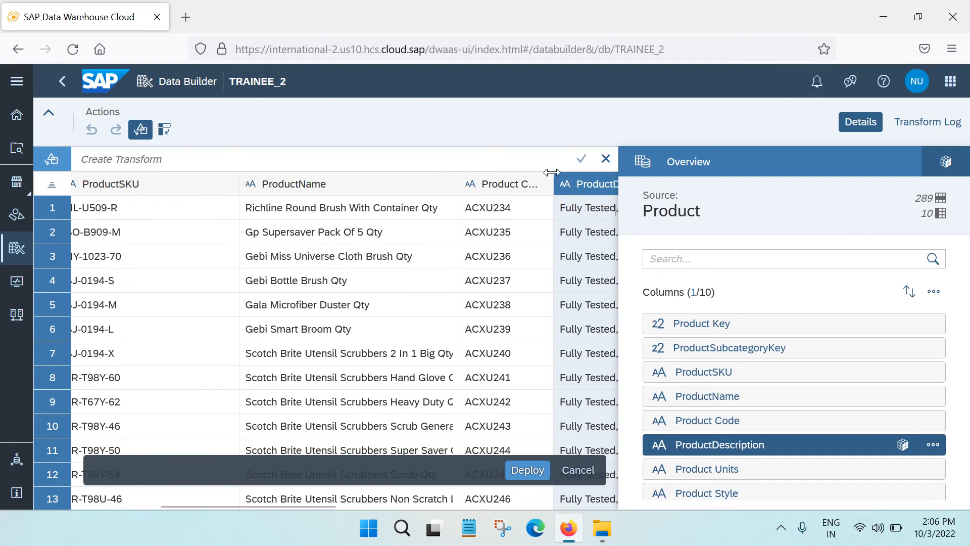
left_click_drag(551, 172, 591, 182)
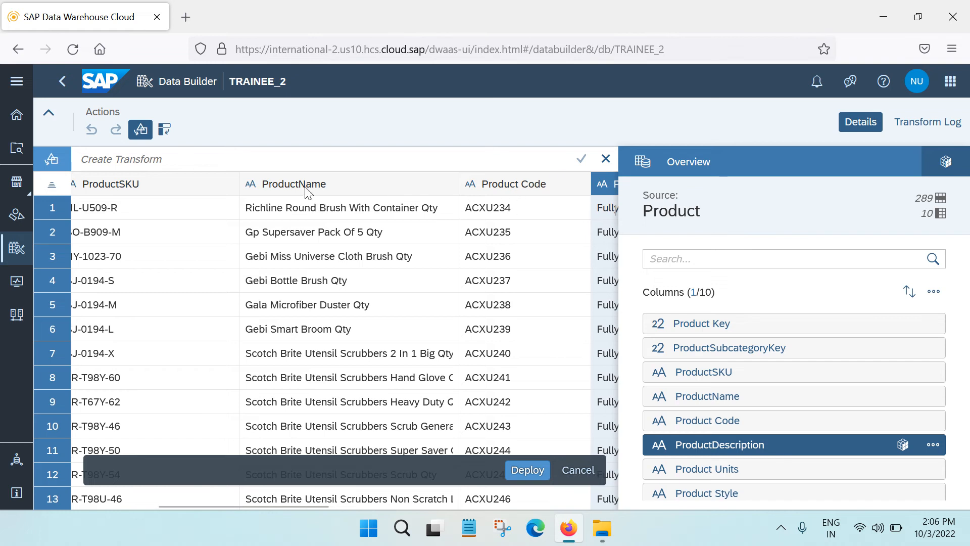
Start a Concatenate transform with Product Code as its first column
left_click(495, 189)
left_click(152, 159)
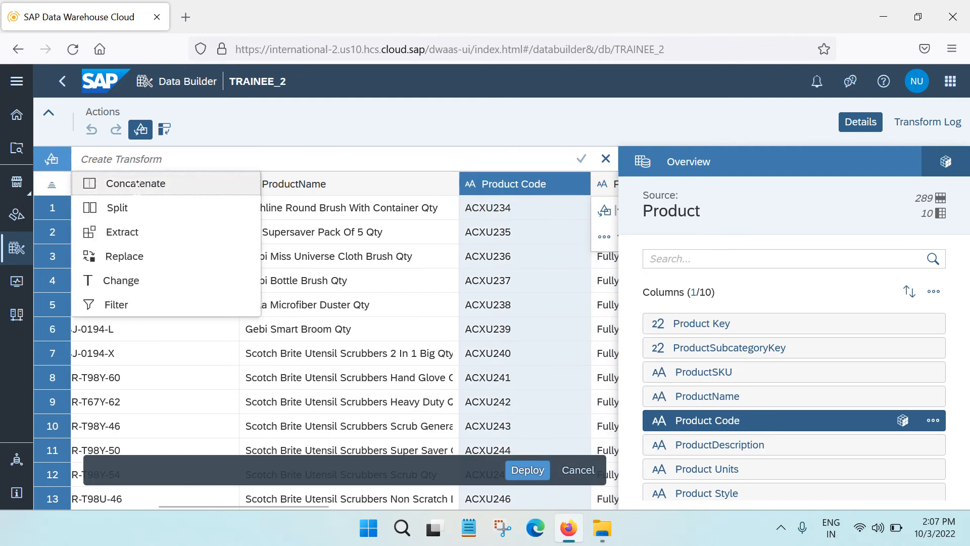
left_click(137, 184)
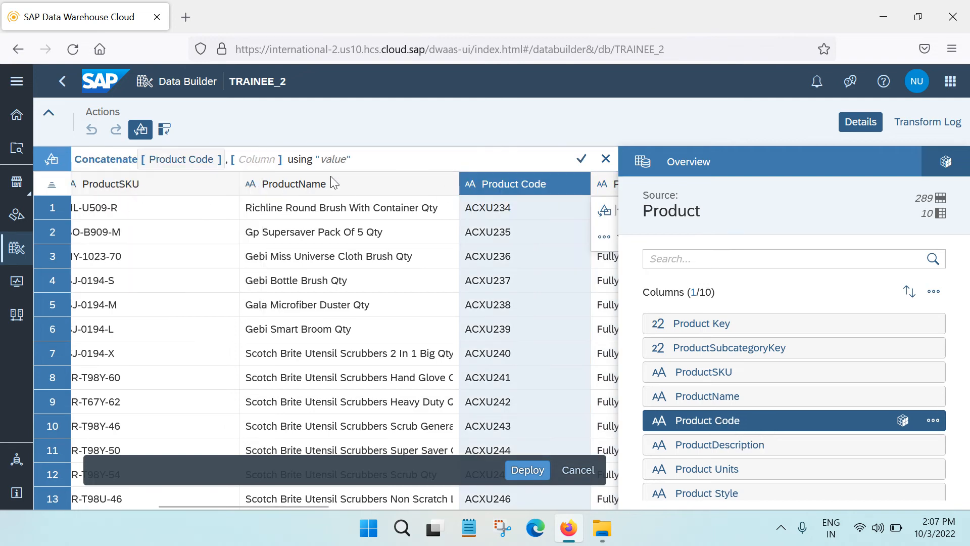
Try to add ProductName as the second Concatenate column by selecting columns in the data preview
left_click(316, 186)
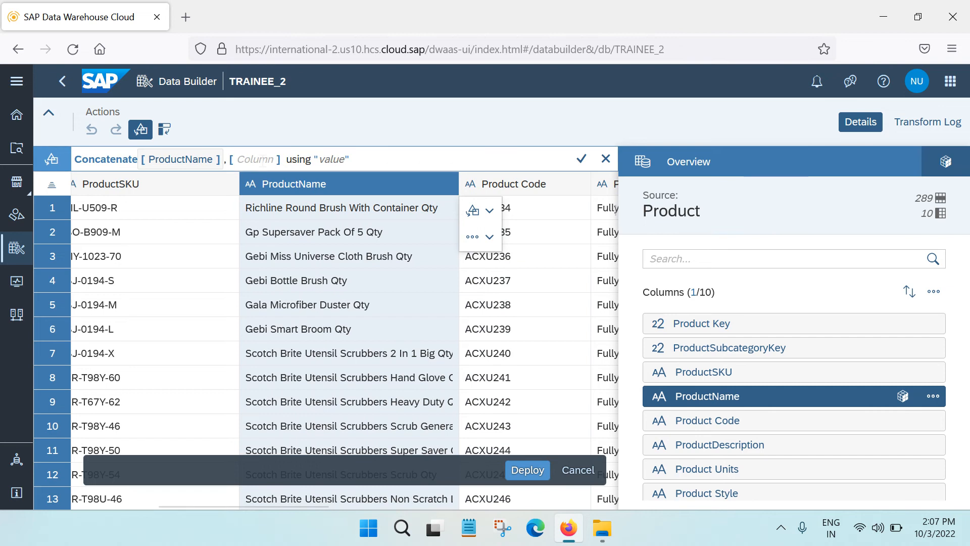
left_click(508, 186)
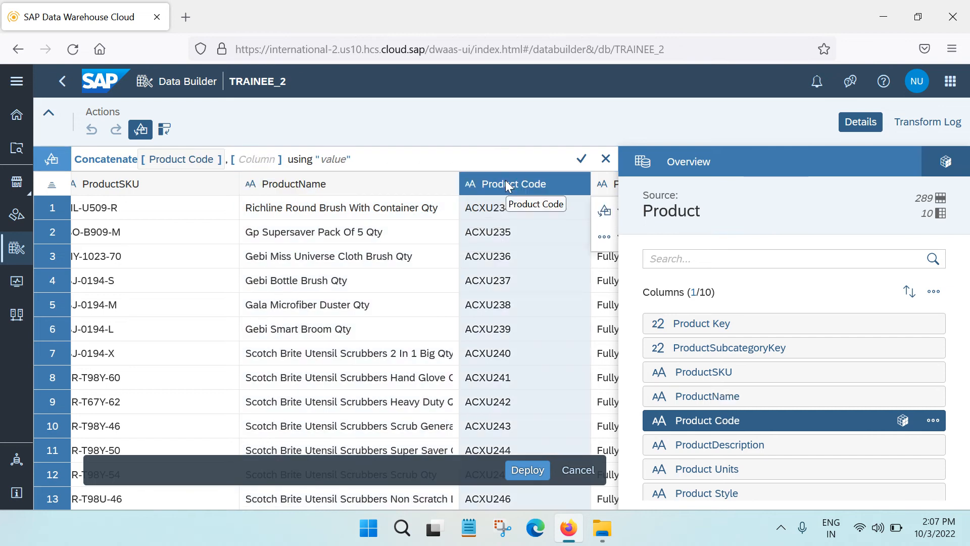
left_click(301, 187)
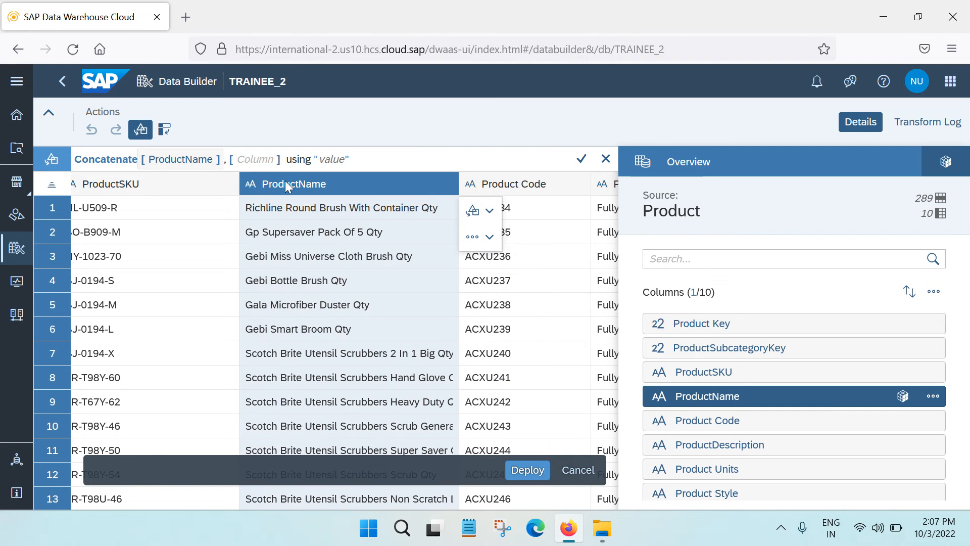
left_click(256, 159)
left_click(485, 183)
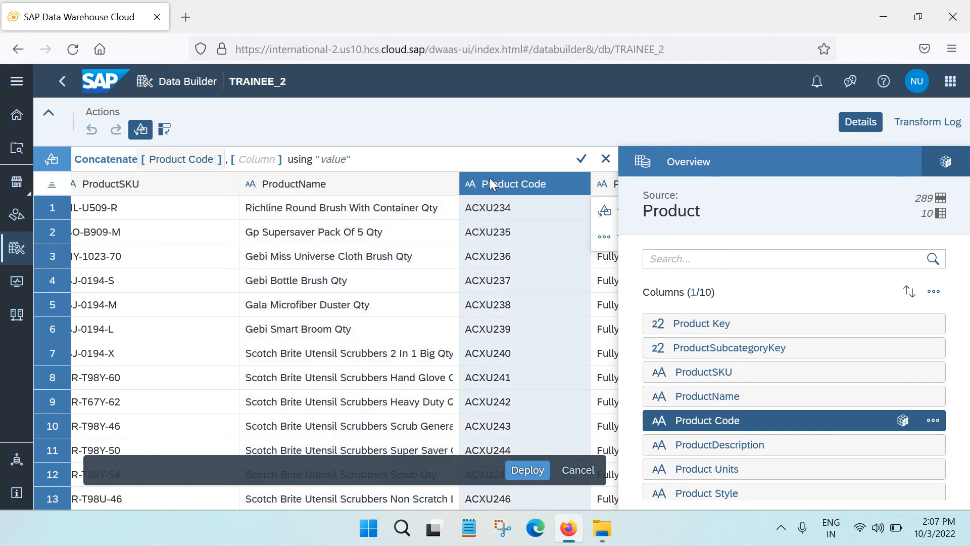
Set the Concatenate expression's second column to Product Code and its separator to " - "
left_click(249, 168)
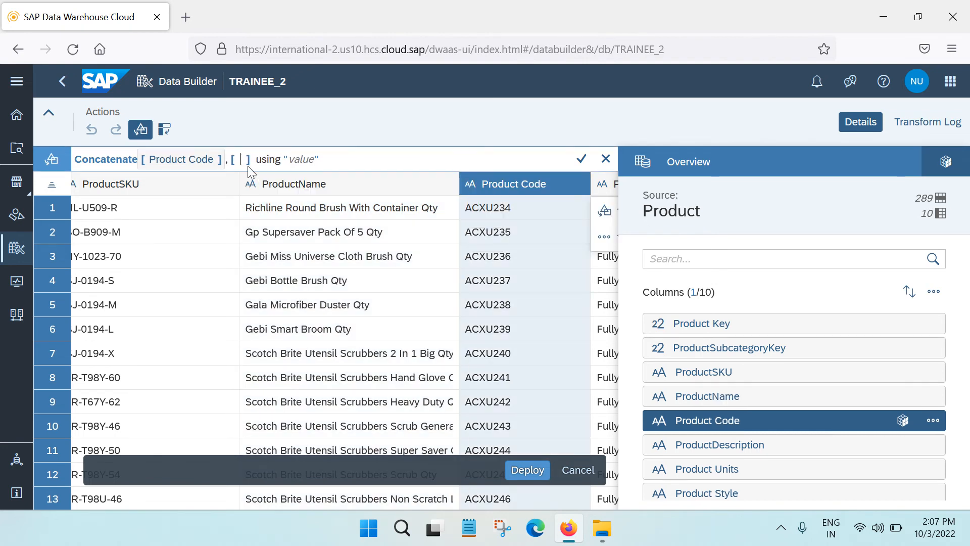
type("Pro")
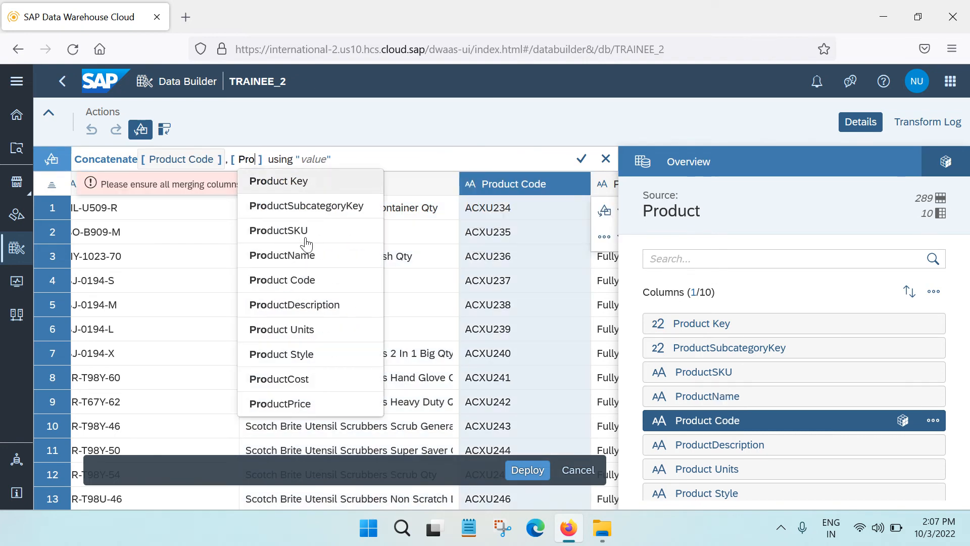
left_click(312, 280)
left_click(369, 158)
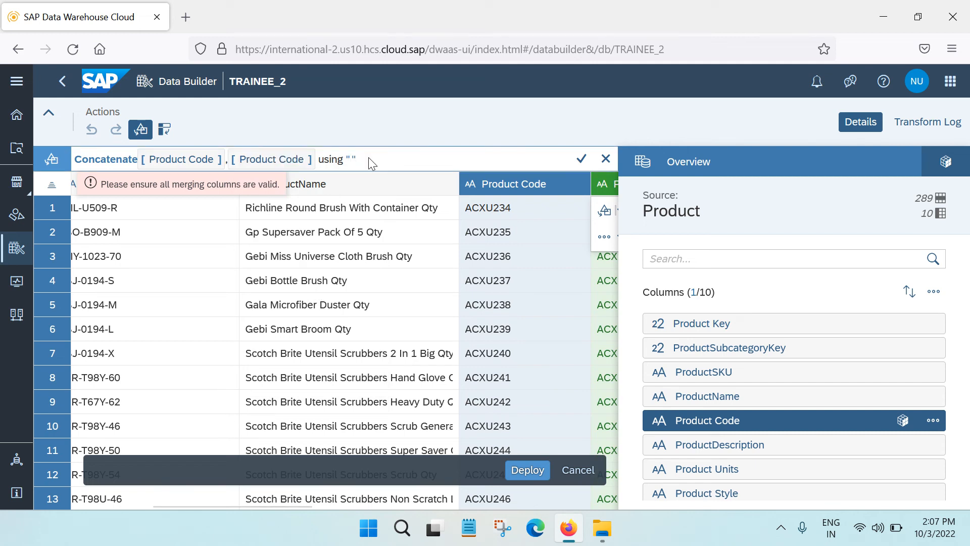
type("-")
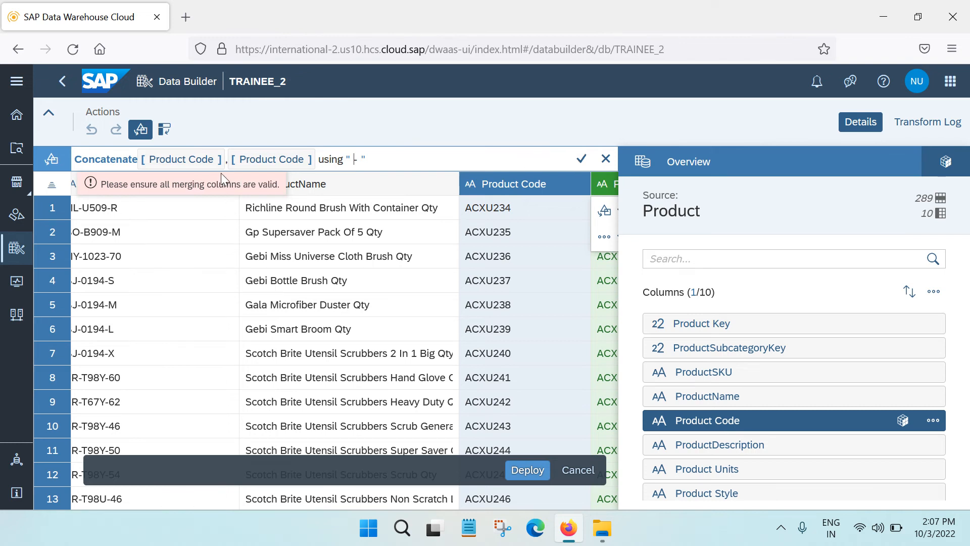
Change the second column of the Concatenate expression to ProductName
left_click(301, 160)
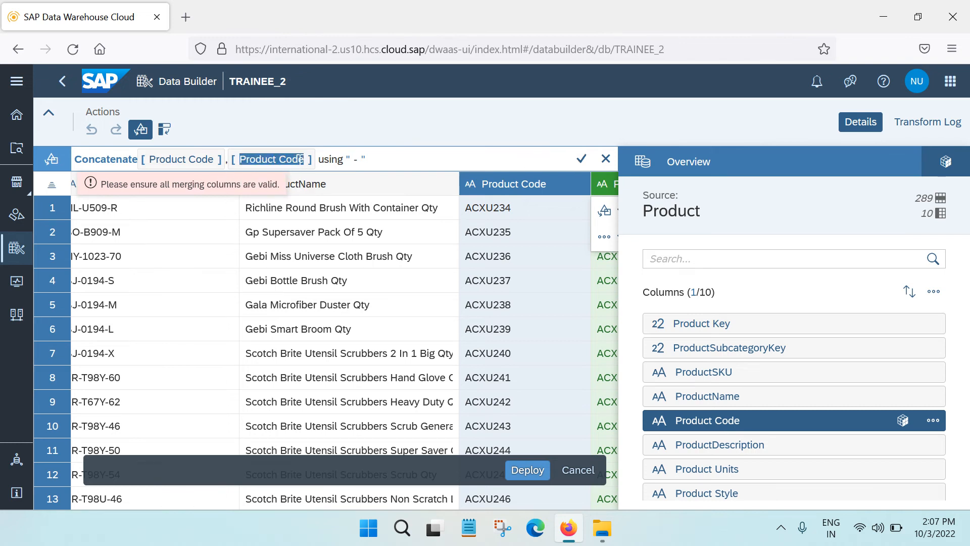
left_click(303, 160)
key("BackSpace")
key("BackSpace")
key("BackSpace")
key("BackSpace")
key("BackSpace")
key("BackSpace")
key("BackSpace")
key("BackSpace")
key("BackSpace")
key("BackSpace")
key("BackSpace")
key("BackSpace")
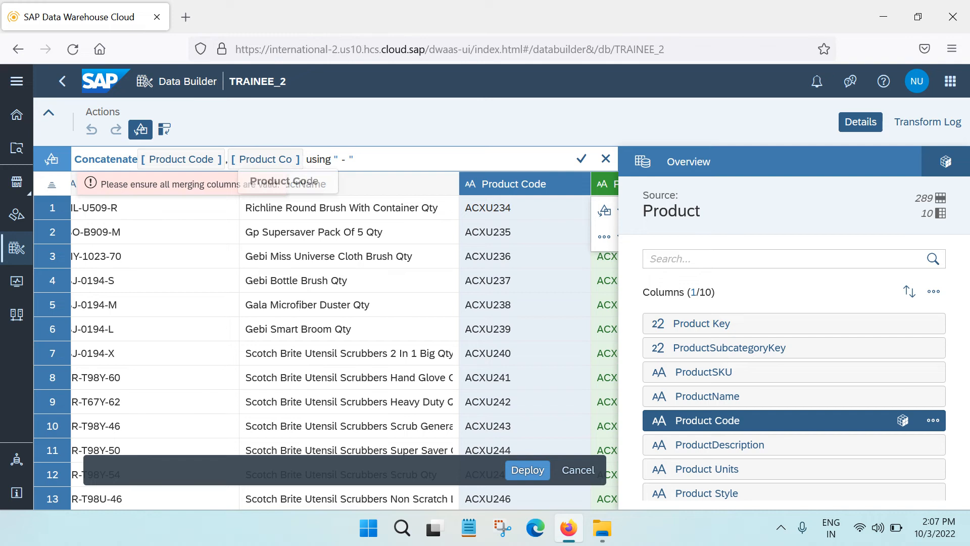
type("Prod")
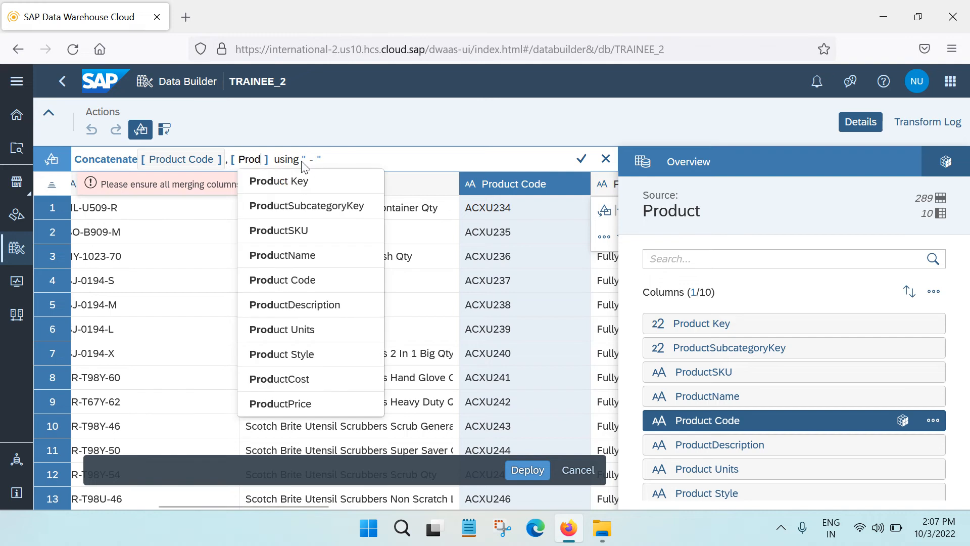
left_click(305, 256)
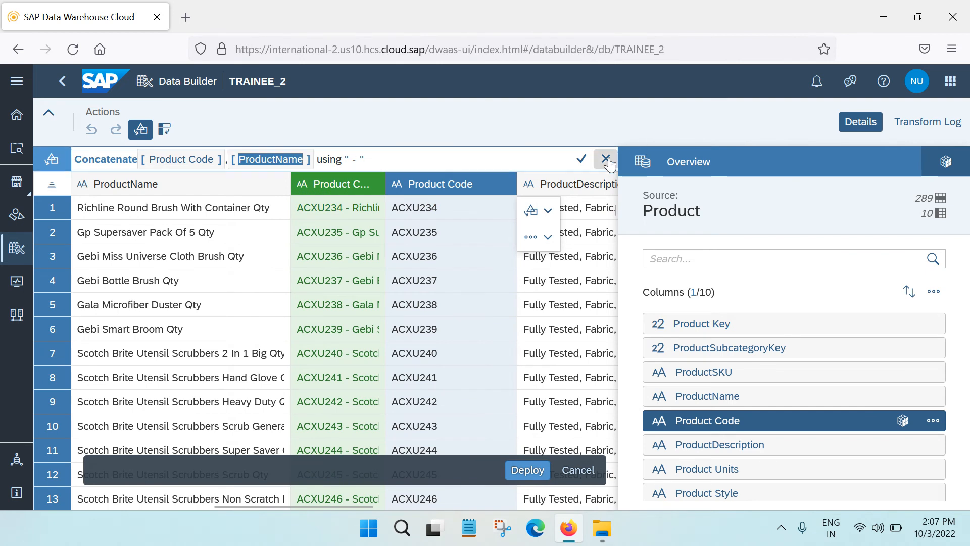
Apply the Concatenate transform and delete the original Product Code column from the dataset
left_click(582, 159)
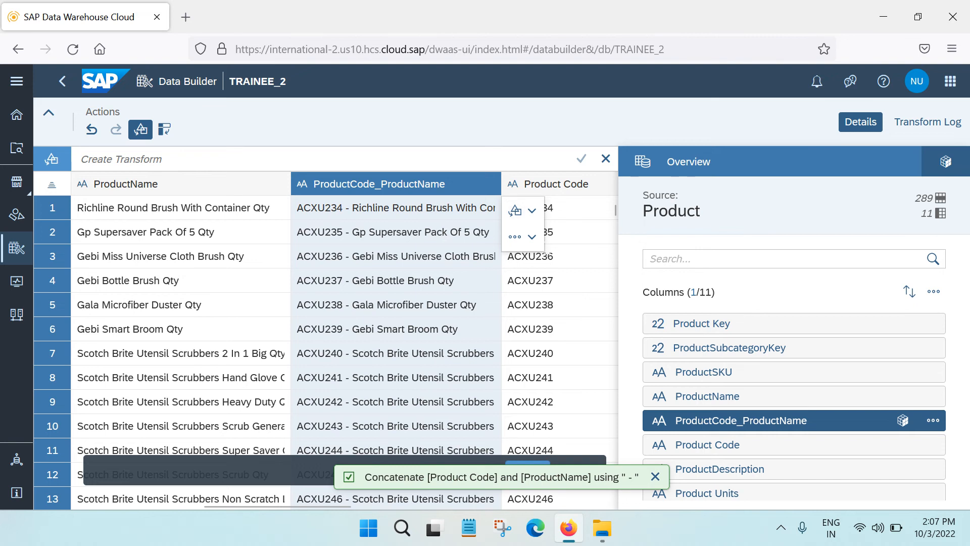
left_click(558, 186)
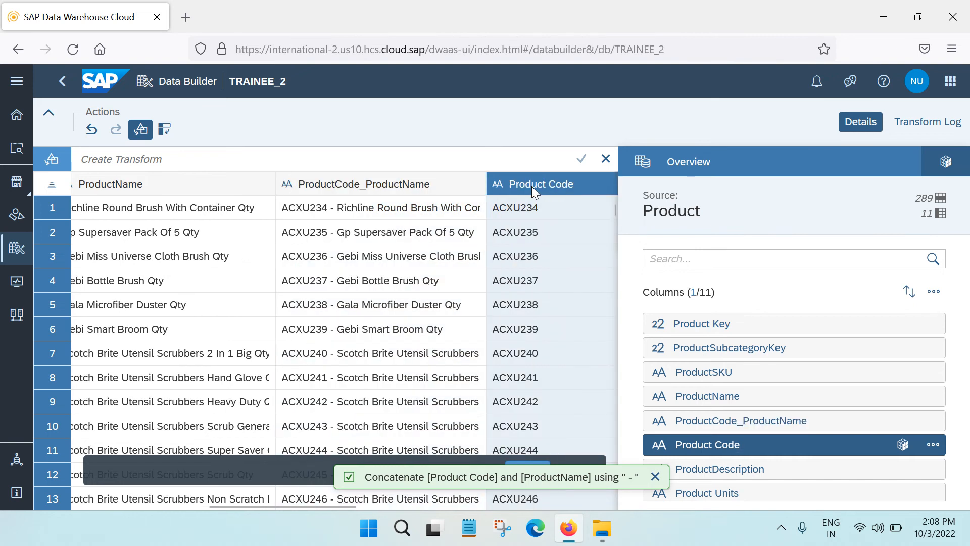
left_click(931, 446)
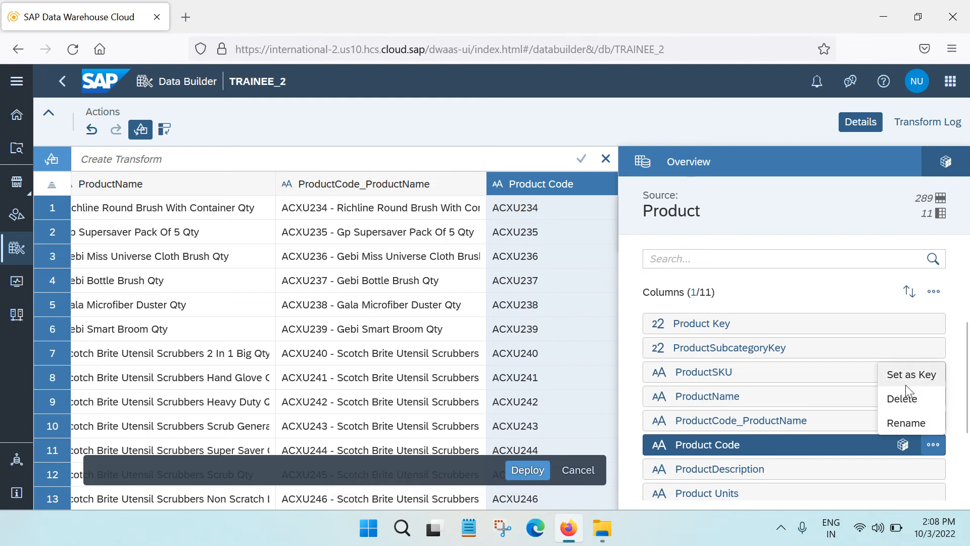
left_click(905, 399)
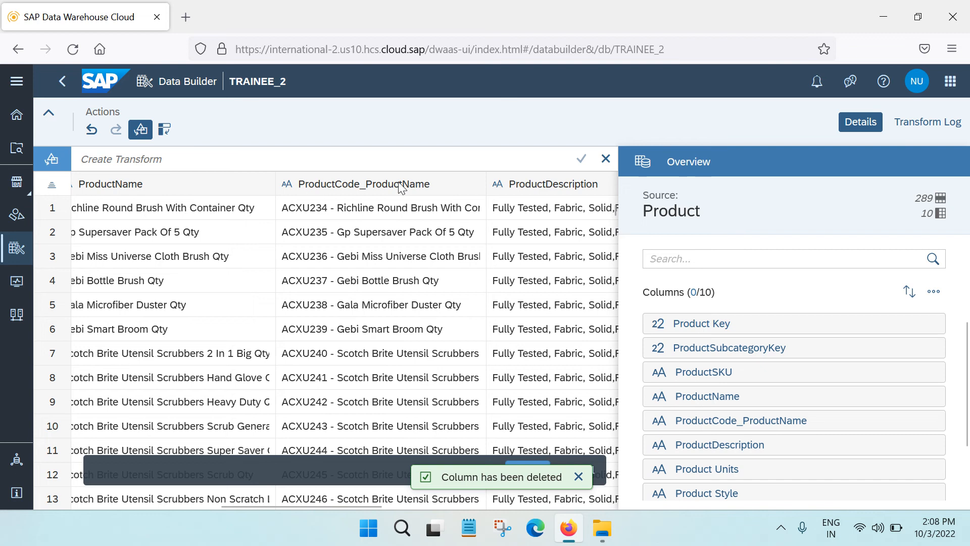
Rename the ProductCode_ProductName column to ProductCodeName in its column details
left_click(373, 185)
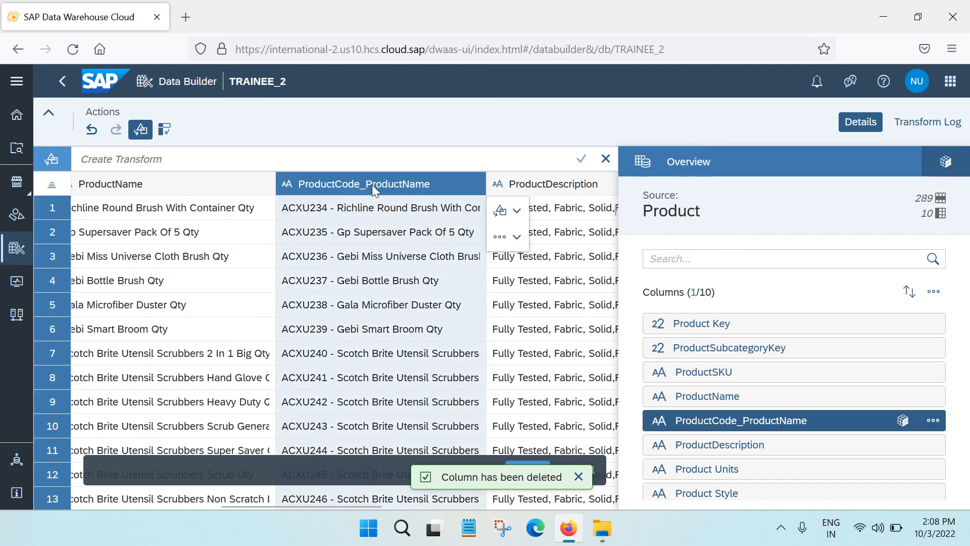
left_click(902, 420)
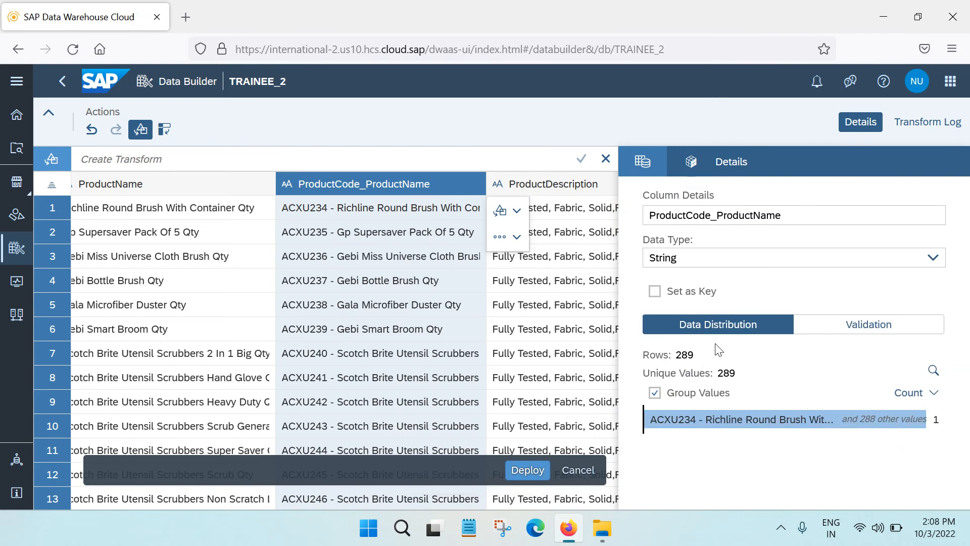
left_click(711, 216)
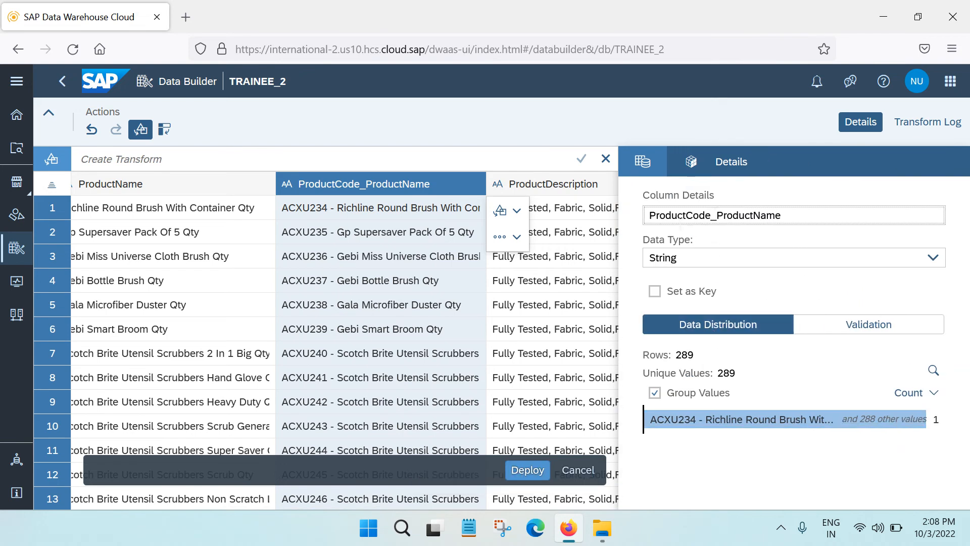
left_click_drag(712, 215, 745, 216)
key("BackSpace")
left_click(859, 122)
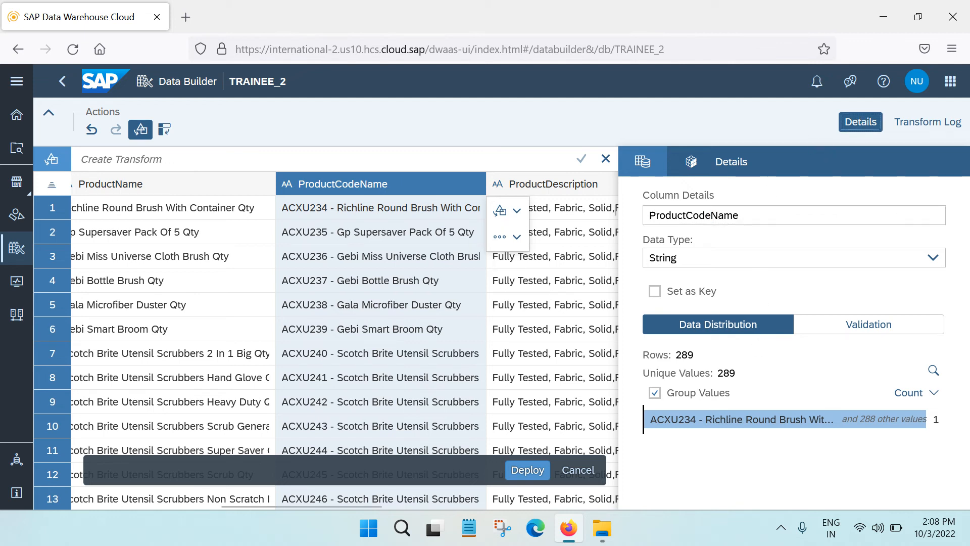
left_click(324, 166)
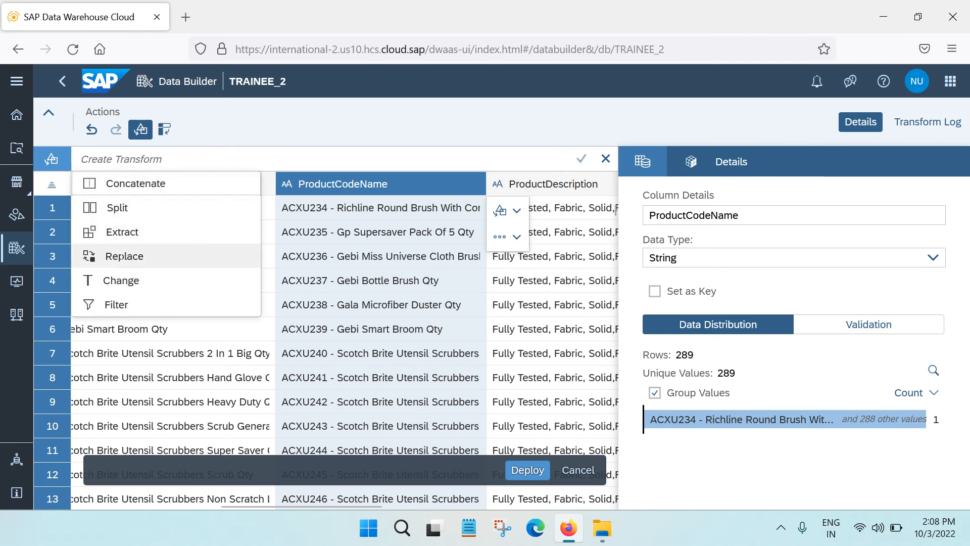
left_click(421, 152)
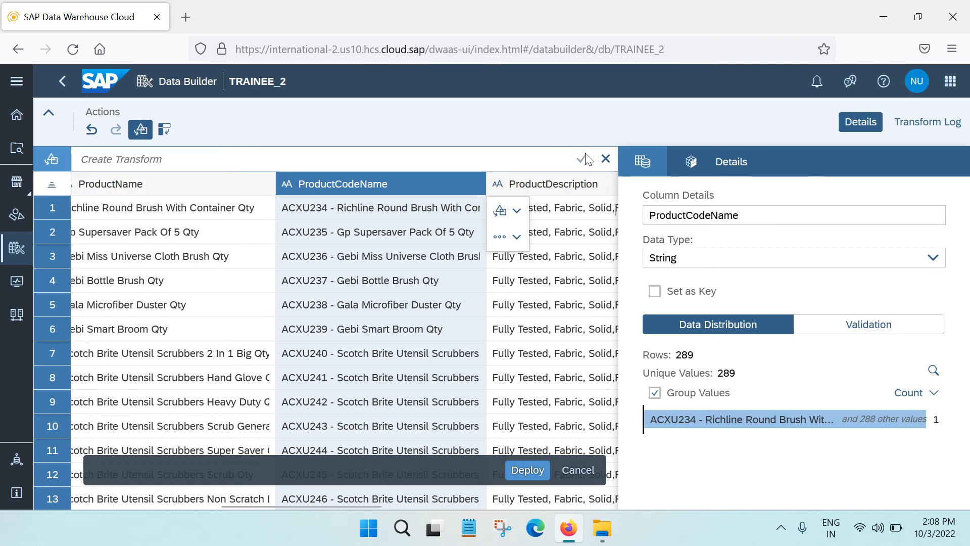
Deploy the transformed dataset as a table with the business name Products
left_click(528, 469)
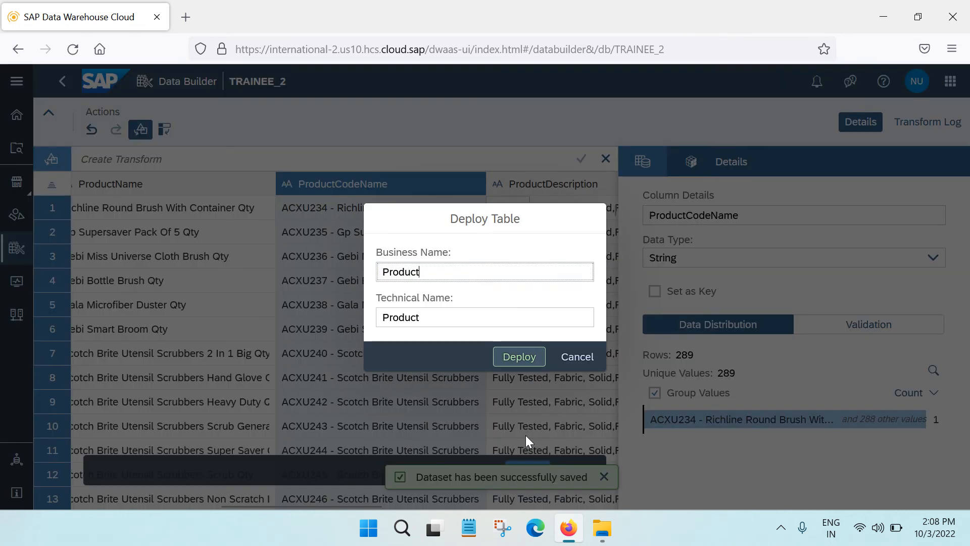
left_click(455, 271)
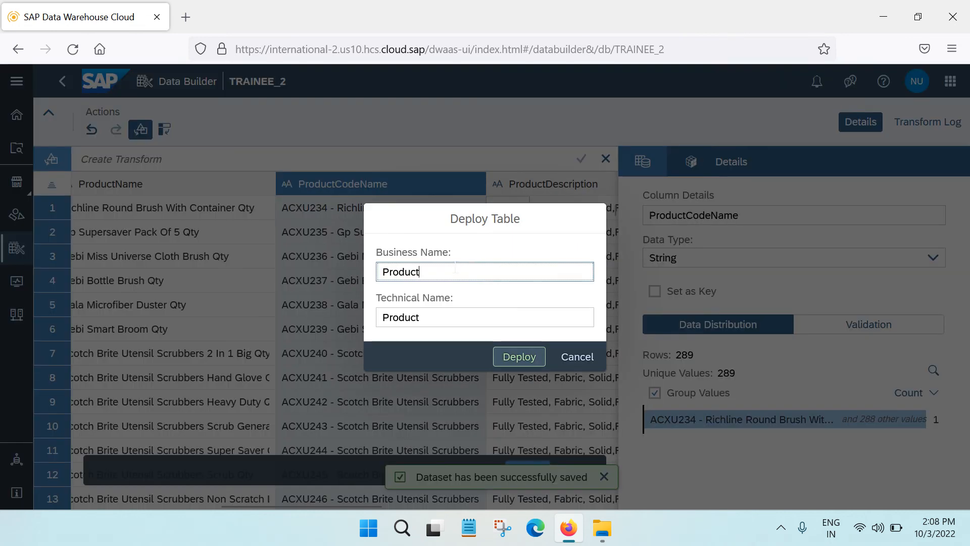
type("s")
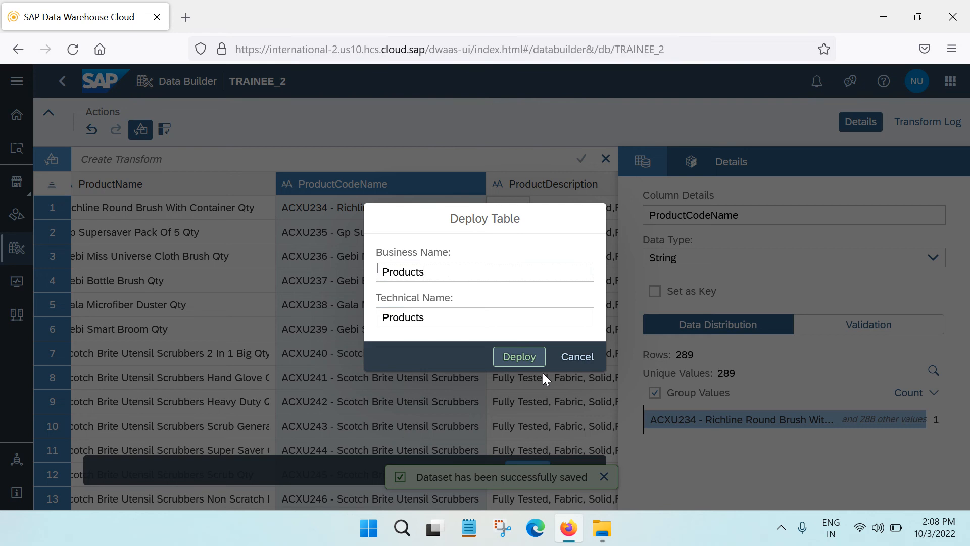
left_click(525, 358)
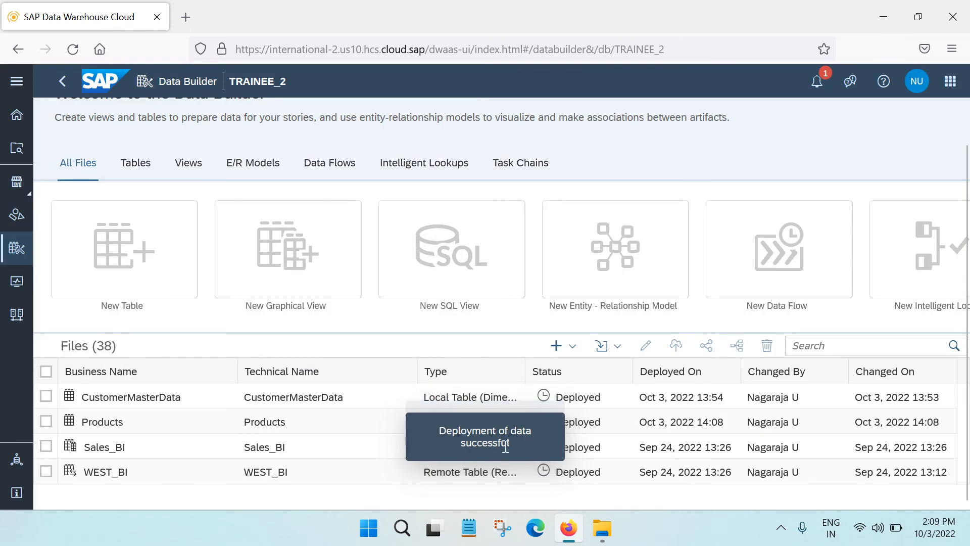
Check the deployment notification and open the Products table for editing from the list of tables
left_click(820, 95)
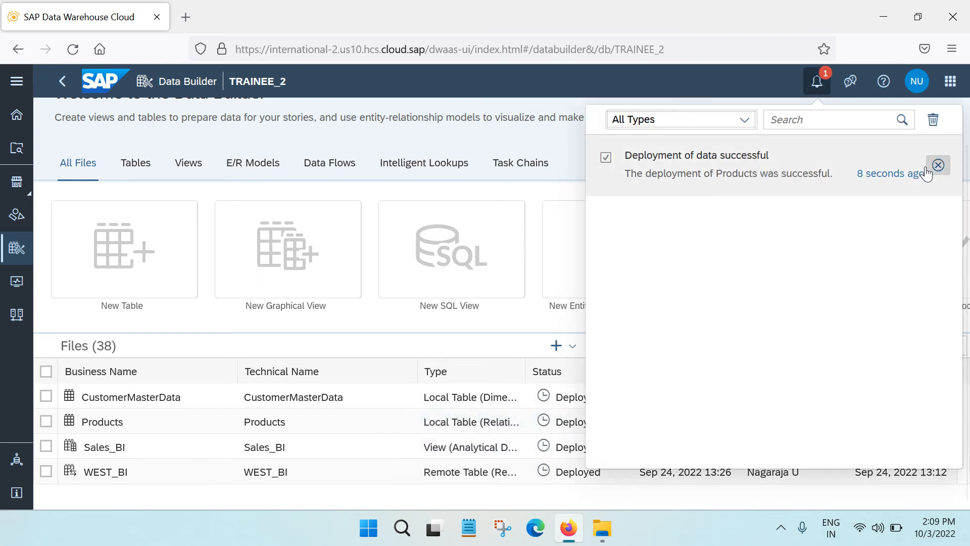
left_click(135, 171)
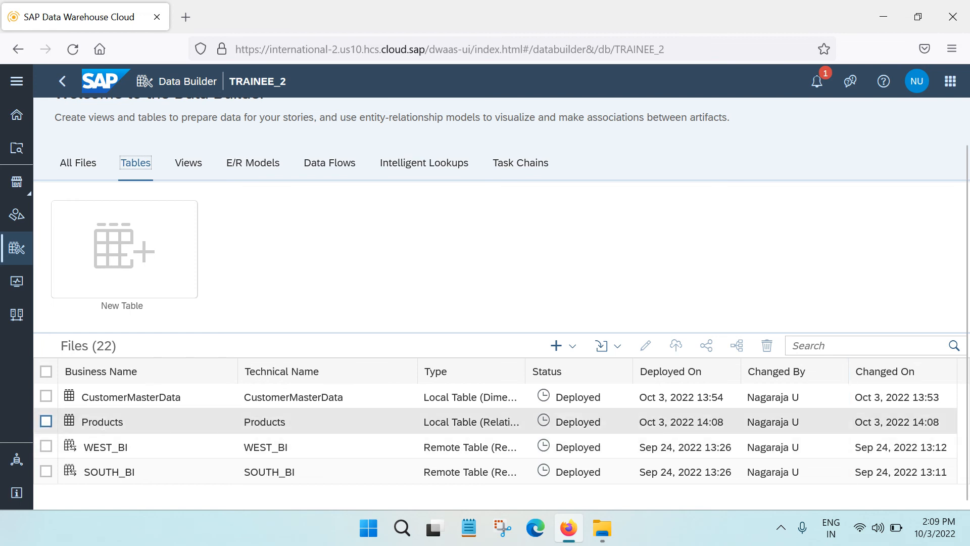
left_click(46, 421)
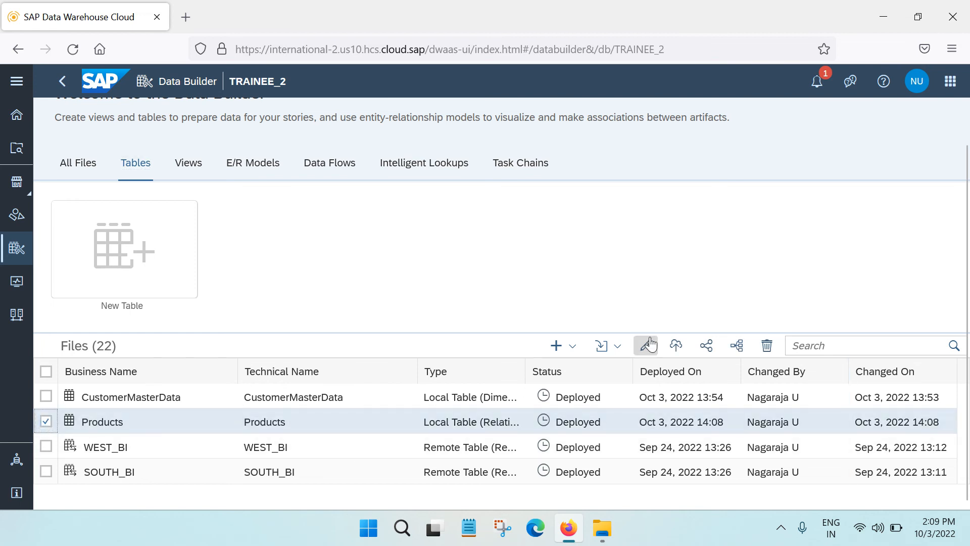
left_click(649, 345)
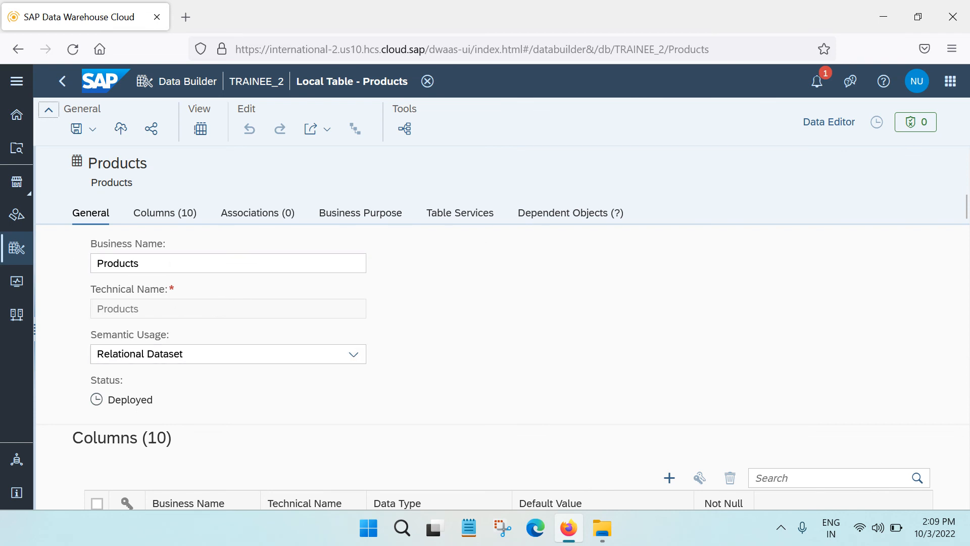
Review the Semantic Usage options and the column list of the Products table
scroll(218, 268, "down", 2)
left_click(354, 260)
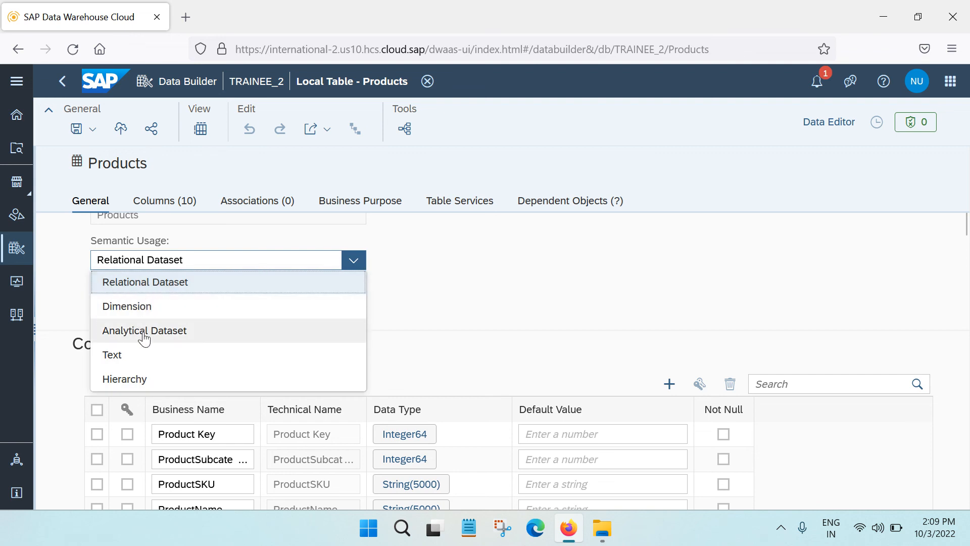
left_click(386, 316)
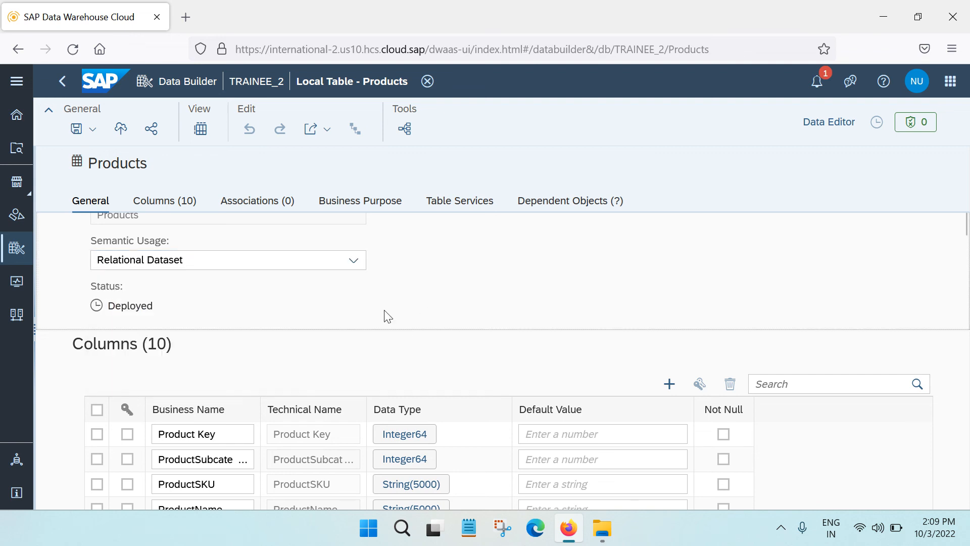
scroll(252, 363, "down", 3)
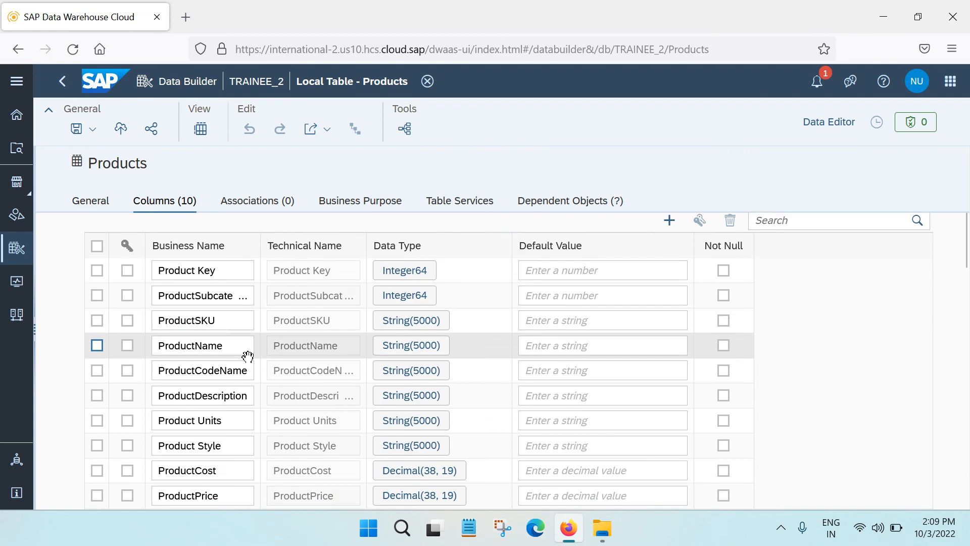
scroll(247, 357, "down", 3)
scroll(249, 361, "up", 2)
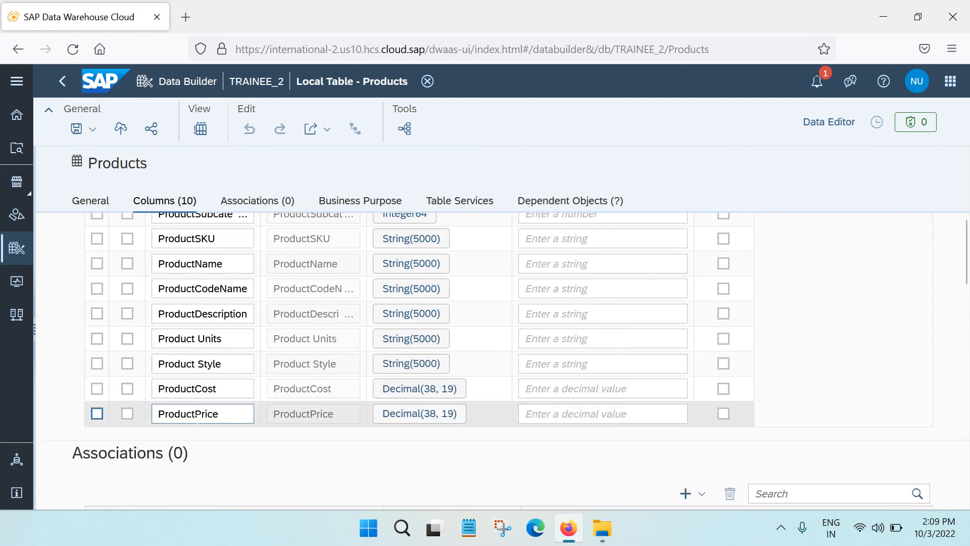
scroll(251, 363, "up", 5)
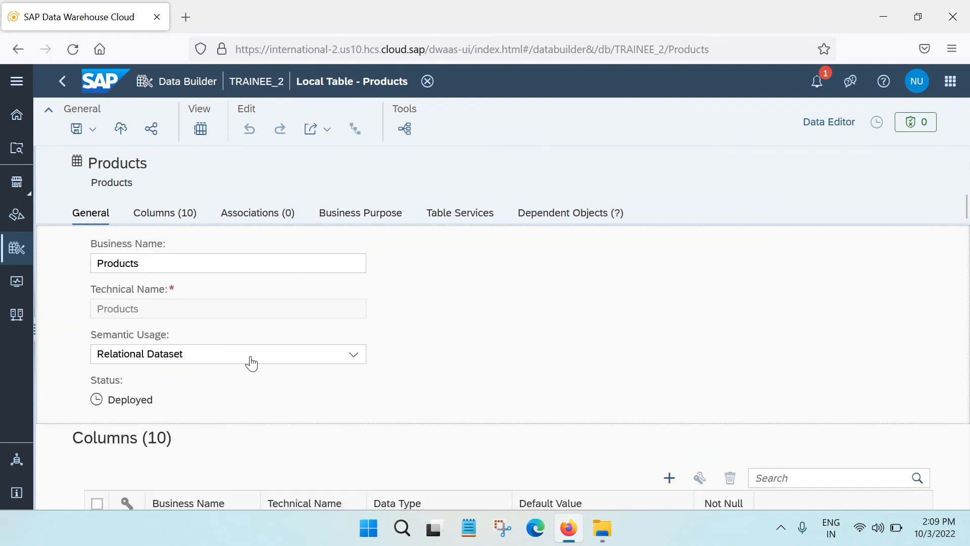
Set the Semantic Usage of the Products table to Analytical Dataset
scroll(364, 357, "down", 2)
left_click(353, 261)
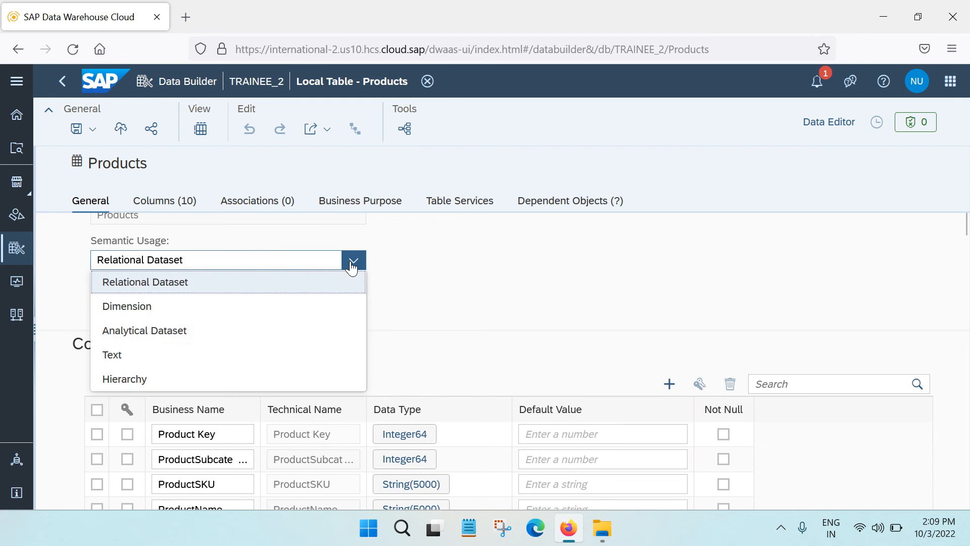
left_click(144, 337)
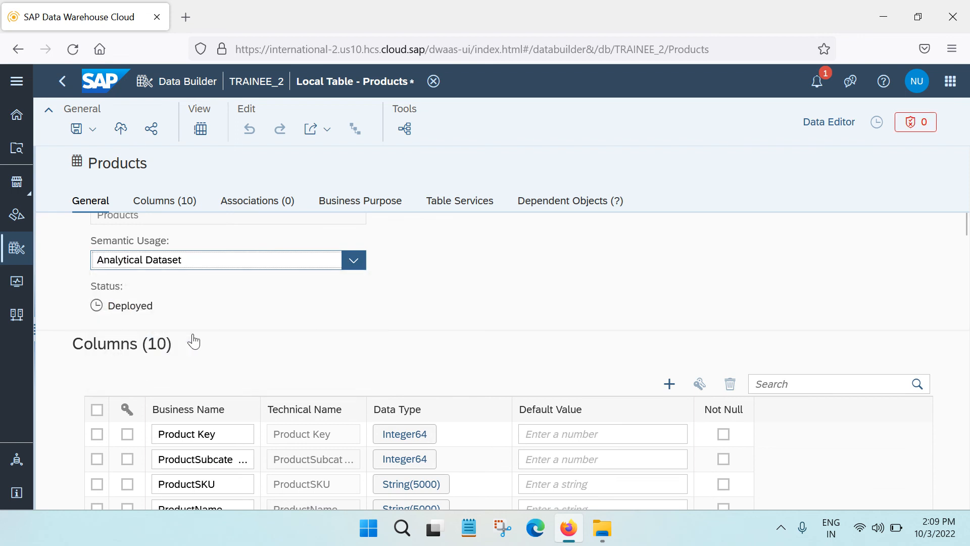
Examine the table's attributes and measures, association types, business purpose, table services and dependent objects, and return to the general properties
scroll(452, 362, "down", 5)
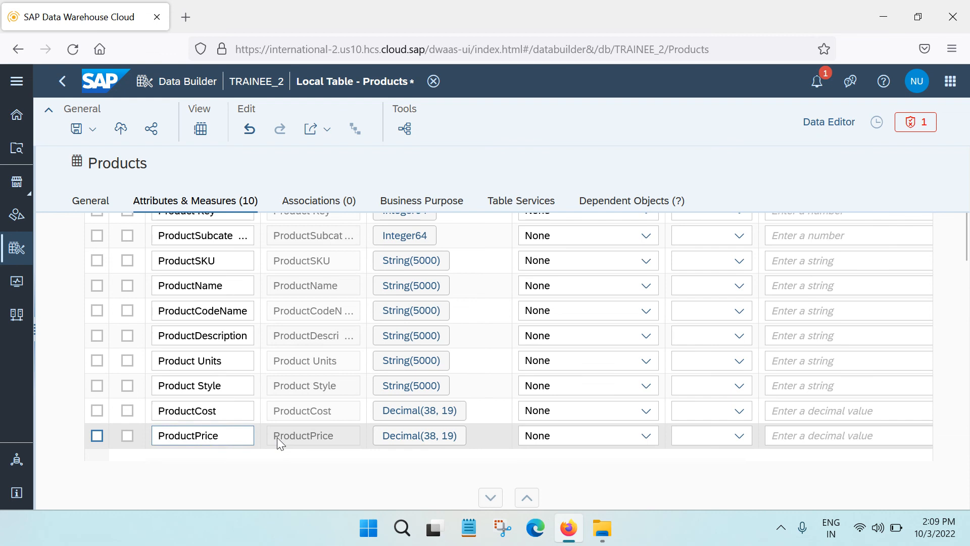
scroll(278, 437, "down", 5)
scroll(297, 373, "up", 8)
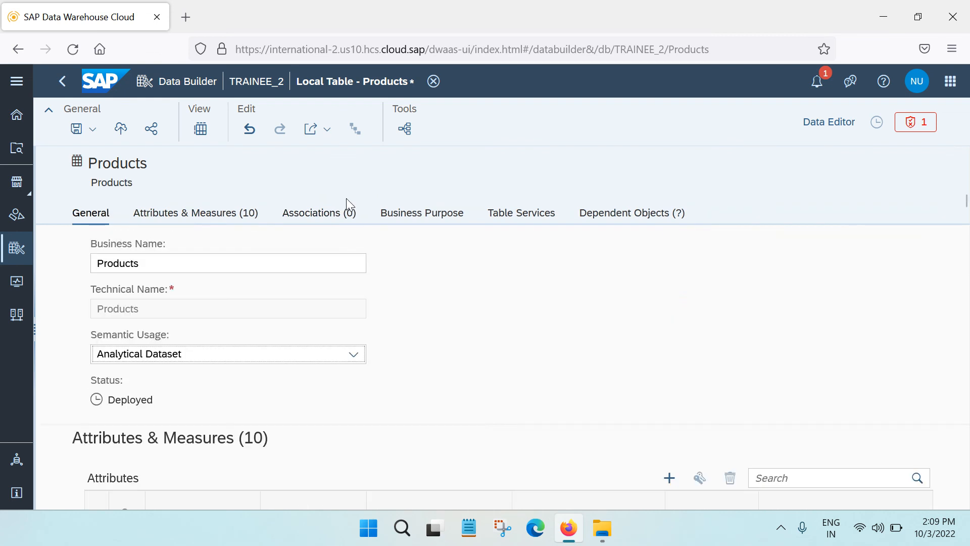
left_click(335, 204)
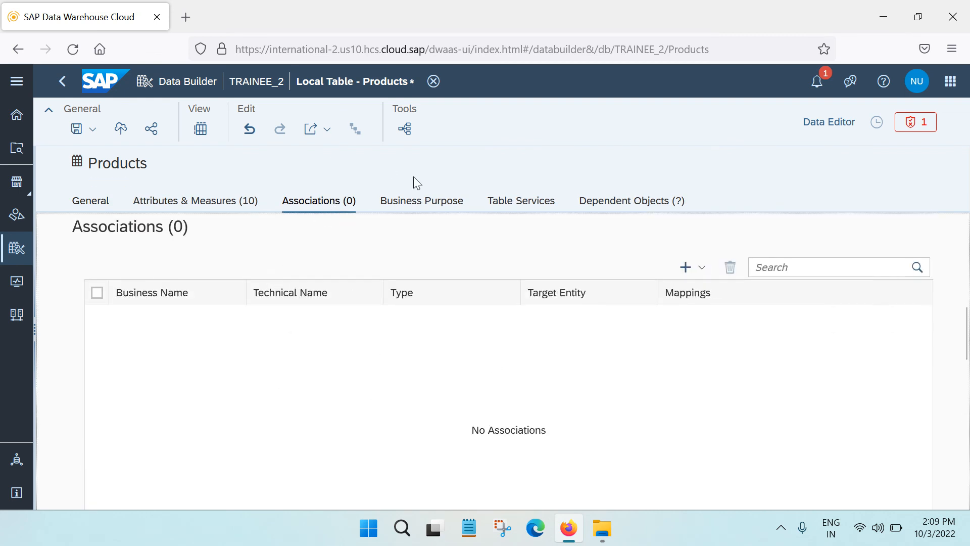
left_click(699, 277)
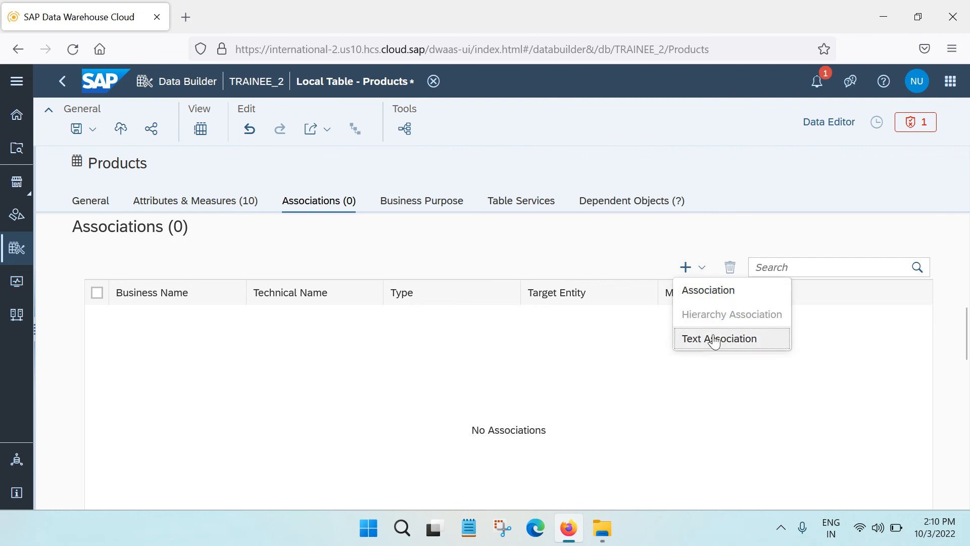
left_click(506, 248)
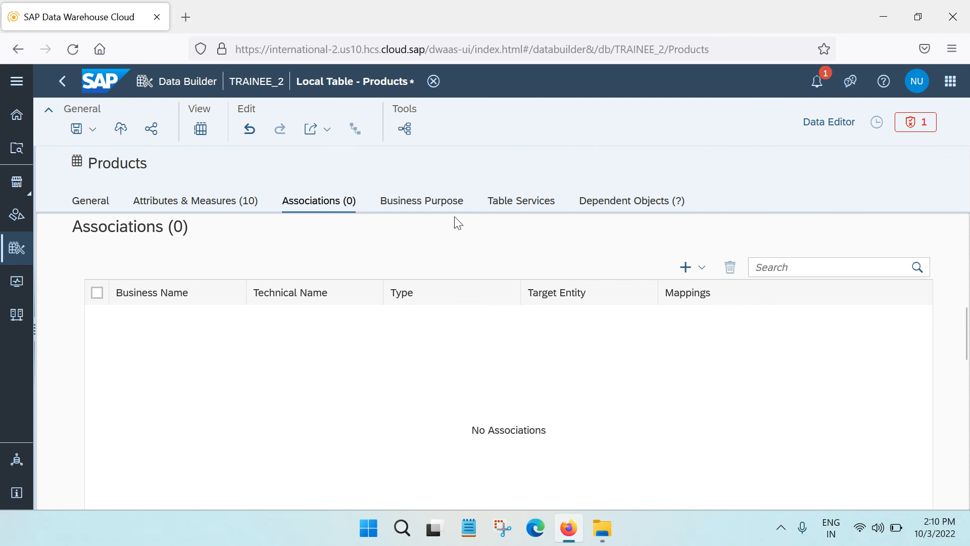
left_click(437, 202)
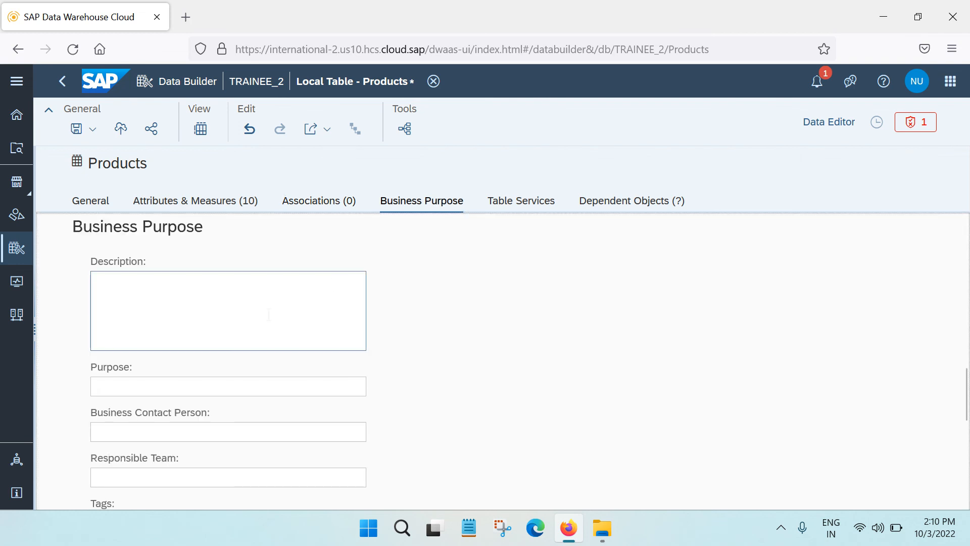
left_click(531, 206)
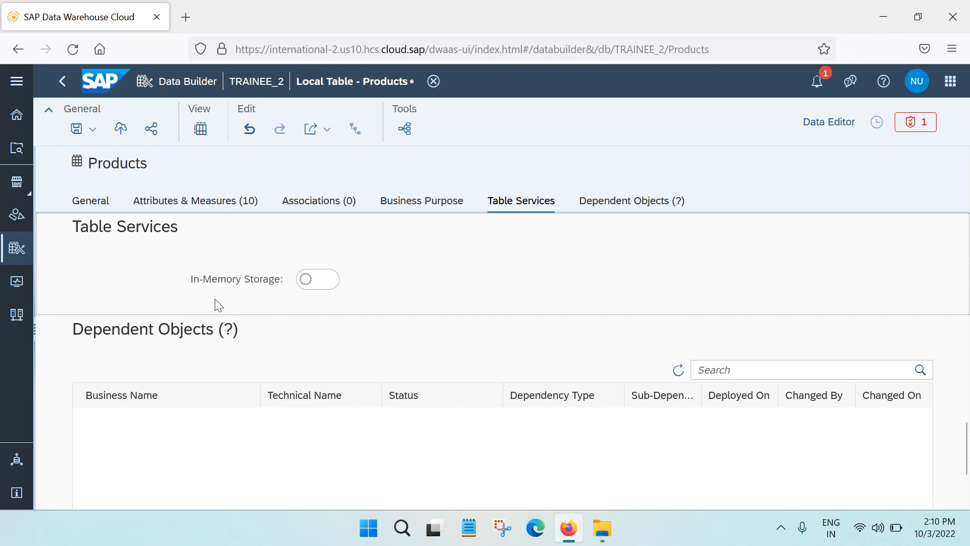
left_click(617, 199)
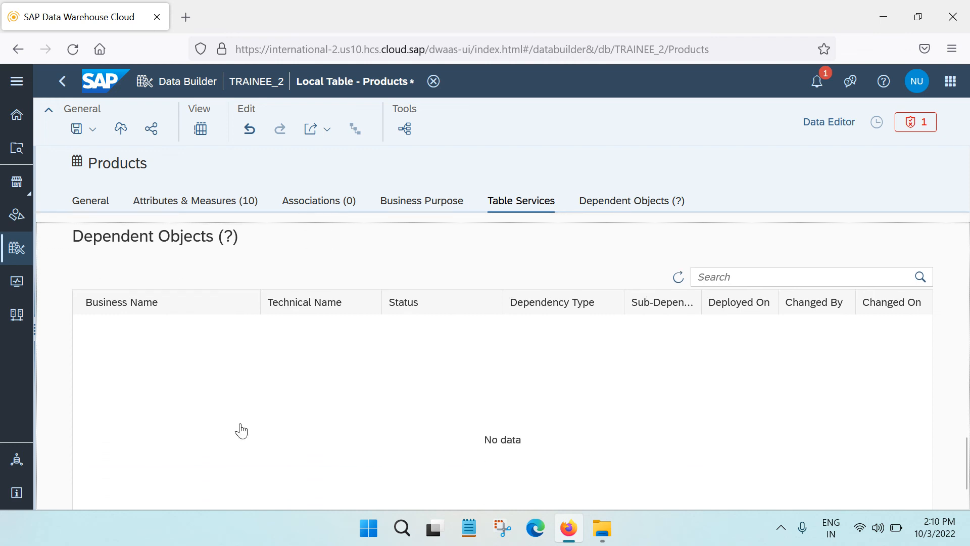
left_click(94, 202)
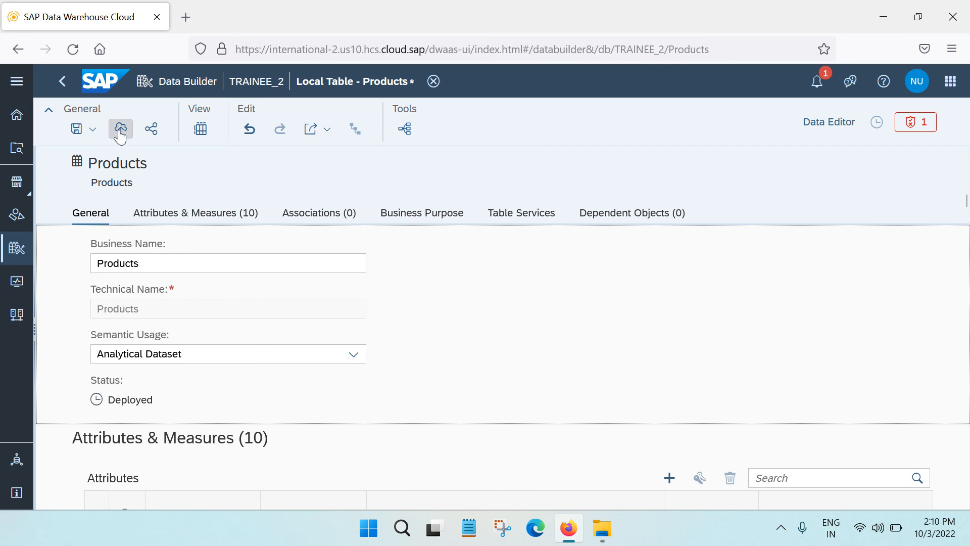
Try to save the Products table as an Analytical Dataset
left_click(92, 130)
left_click(101, 152)
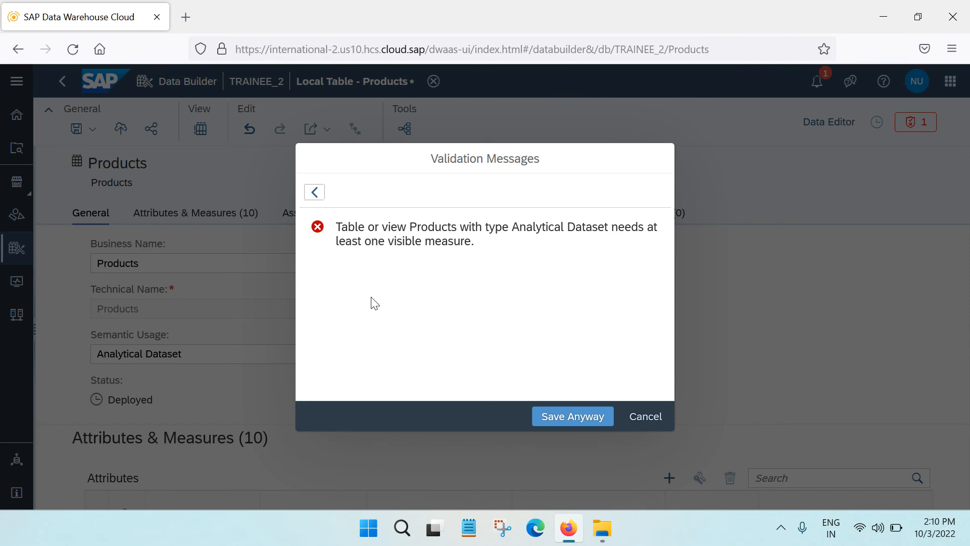
left_click(641, 418)
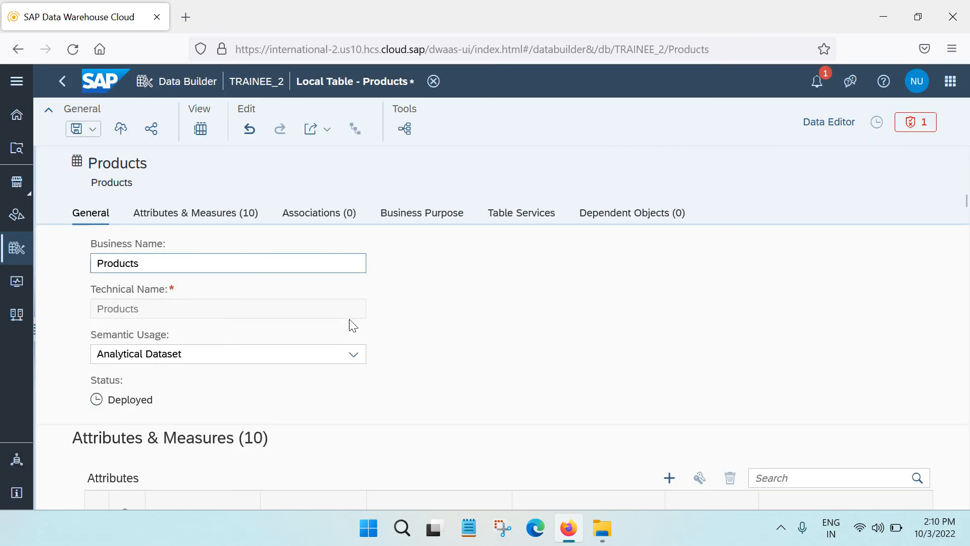
Move the ProductCost and ProductPrice columns from the attributes to the measures of the Products table
scroll(400, 349, "down", 2)
scroll(400, 348, "down", 3)
scroll(351, 410, "up", 3)
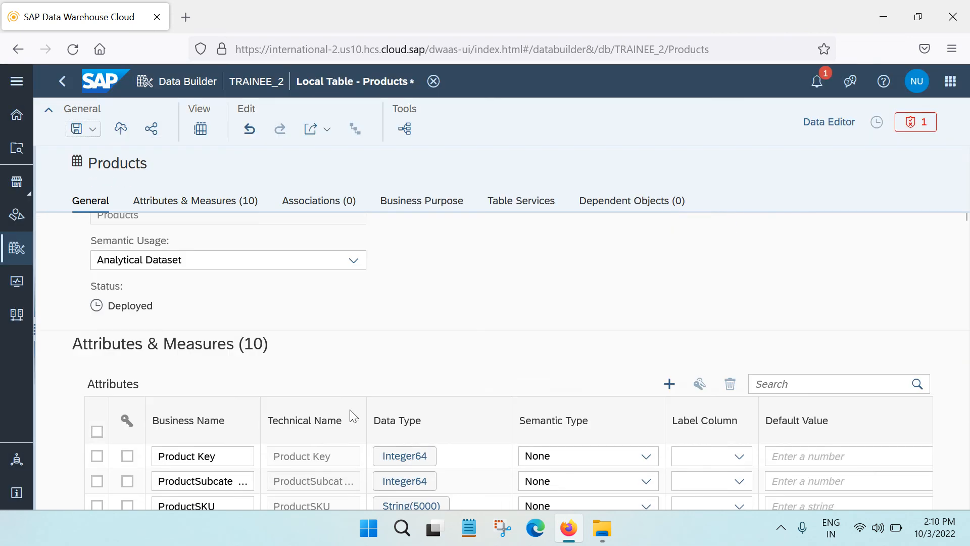
scroll(310, 409, "down", 2)
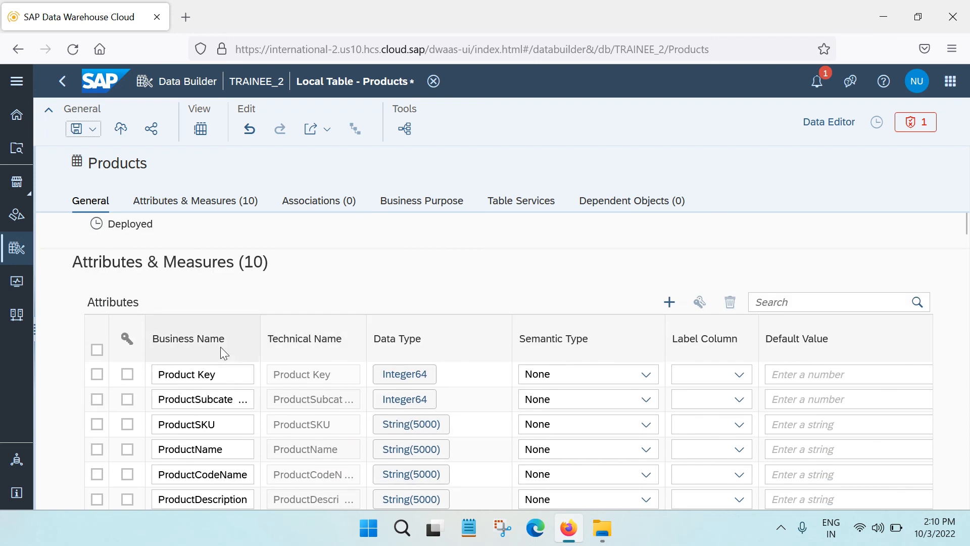
scroll(220, 347, "down", 3)
scroll(263, 354, "down", 3)
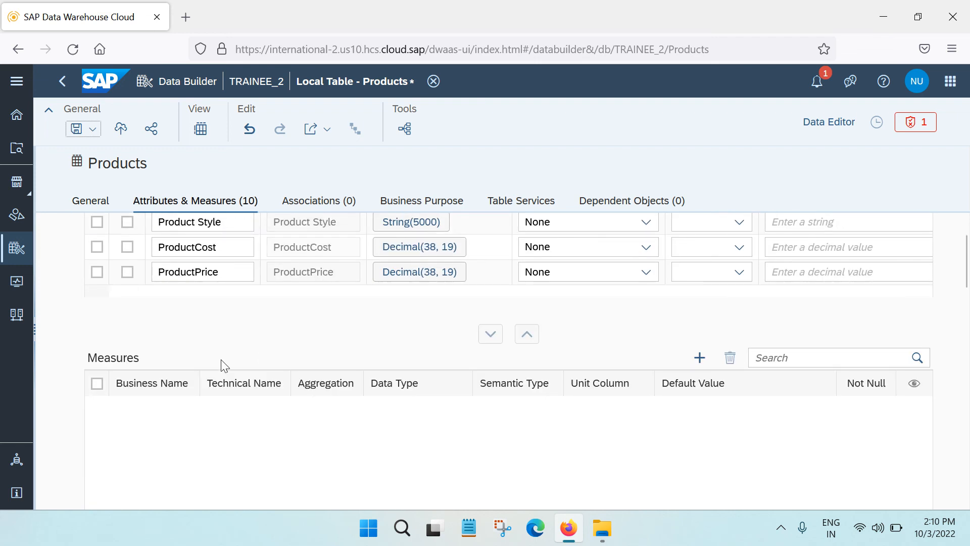
scroll(198, 454, "up", 5)
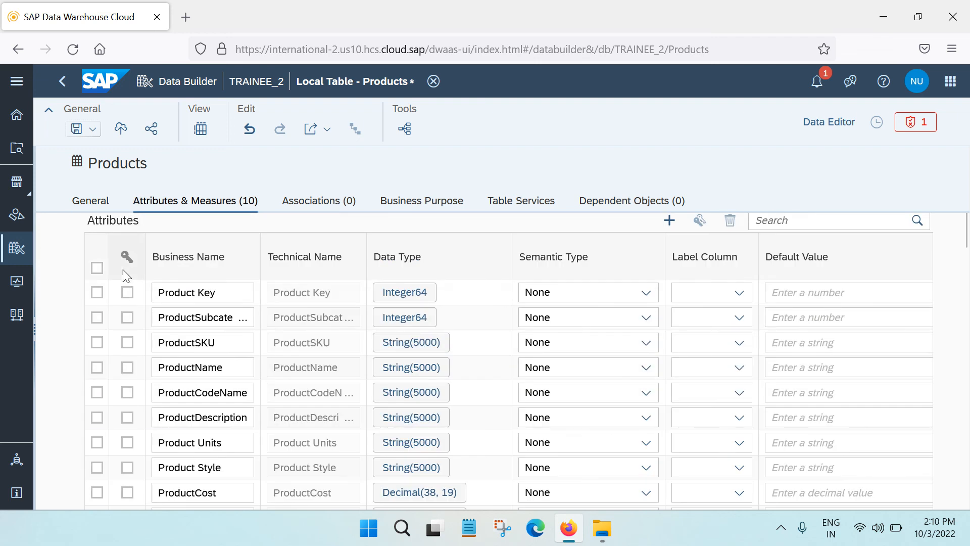
scroll(122, 268, "up", 2)
scroll(227, 354, "down", 5)
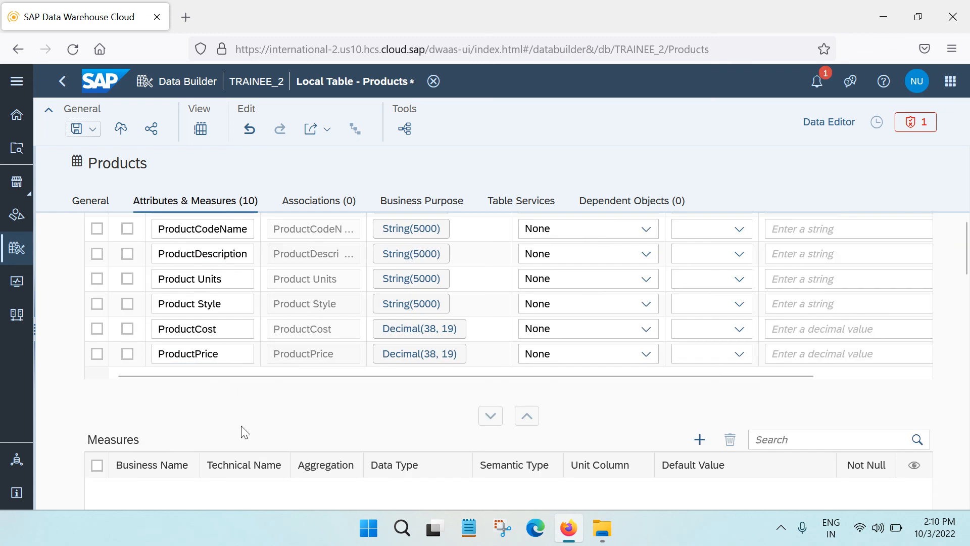
scroll(242, 431, "down", 2)
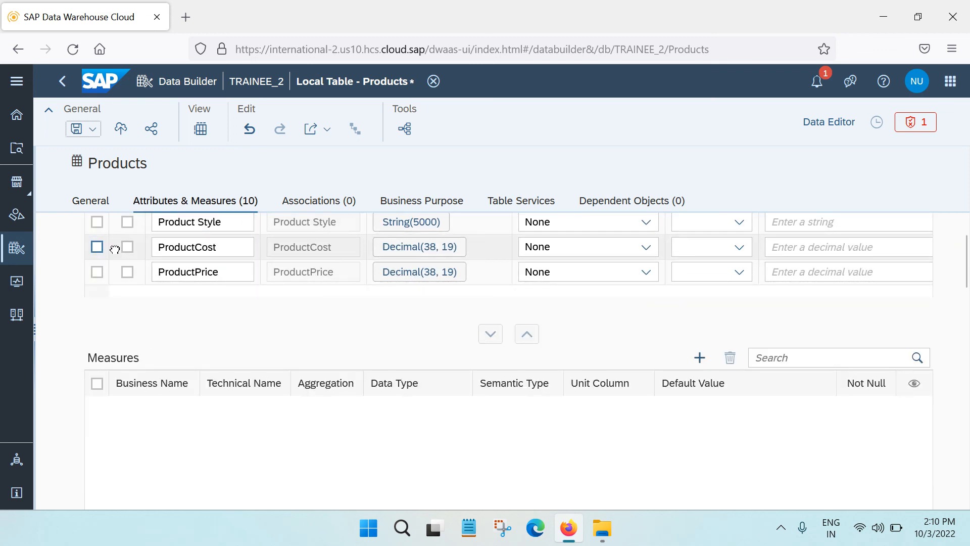
left_click_drag(112, 247, 119, 418)
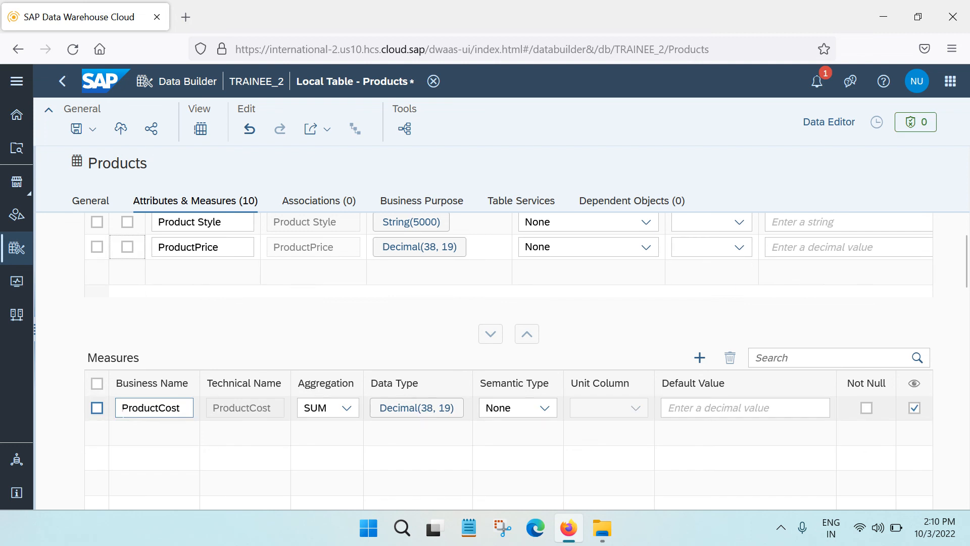
left_click_drag(112, 248, 115, 435)
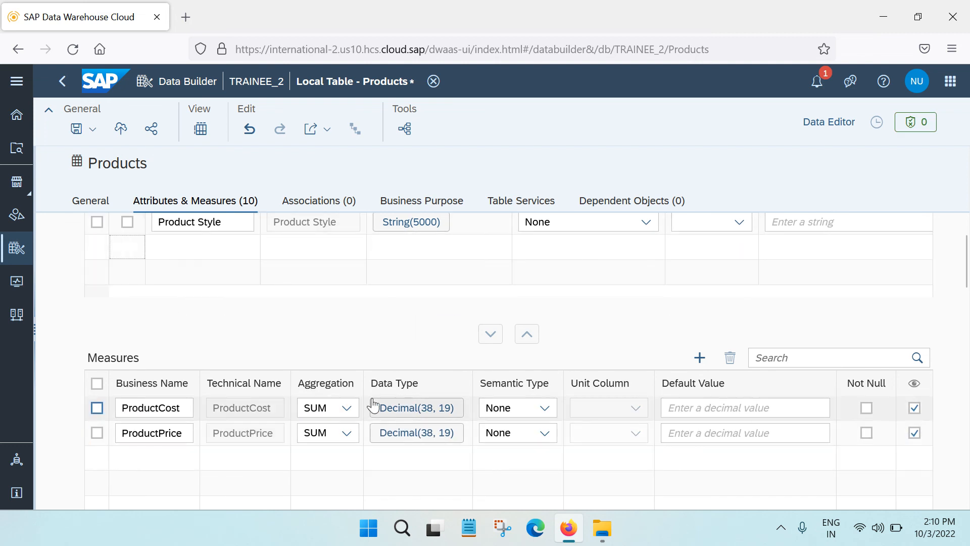
Widen the Business Name column of the attributes list so the full names fit, and review the attributes and measures
scroll(373, 402, "up", 5)
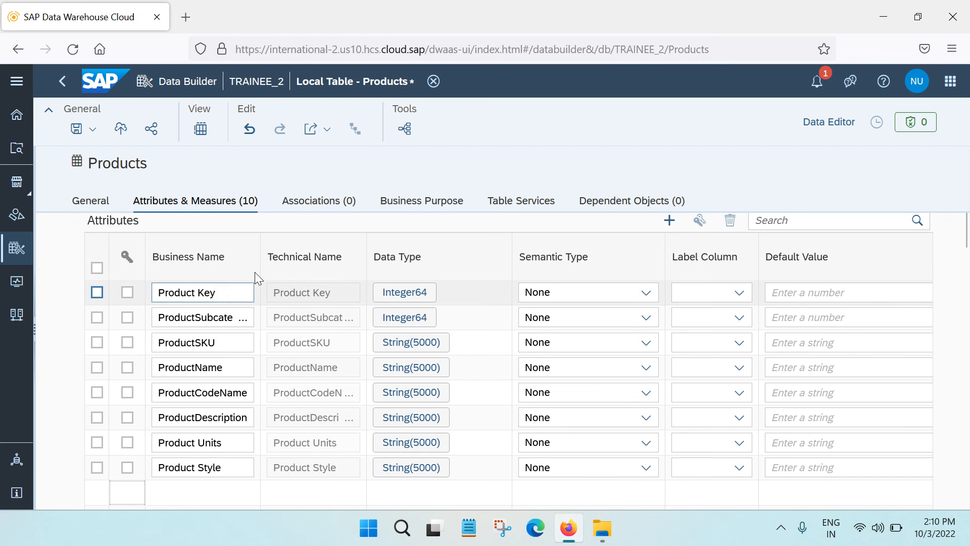
left_click_drag(262, 239, 344, 247)
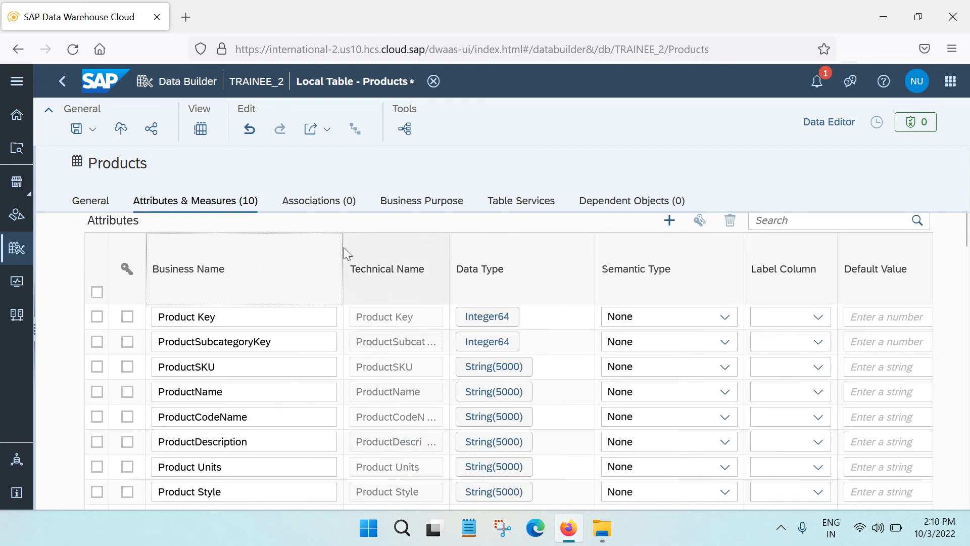
scroll(239, 294, "down", 2)
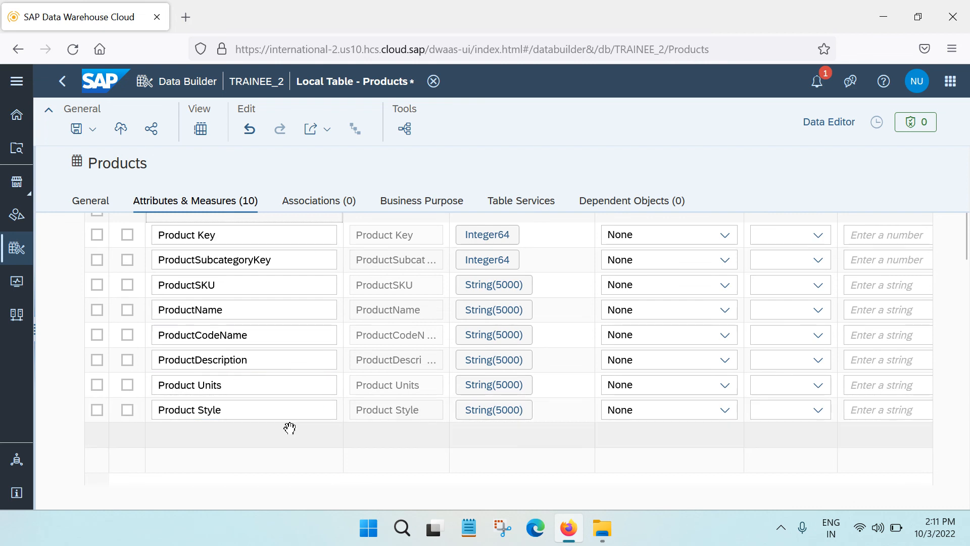
scroll(288, 426, "down", 5)
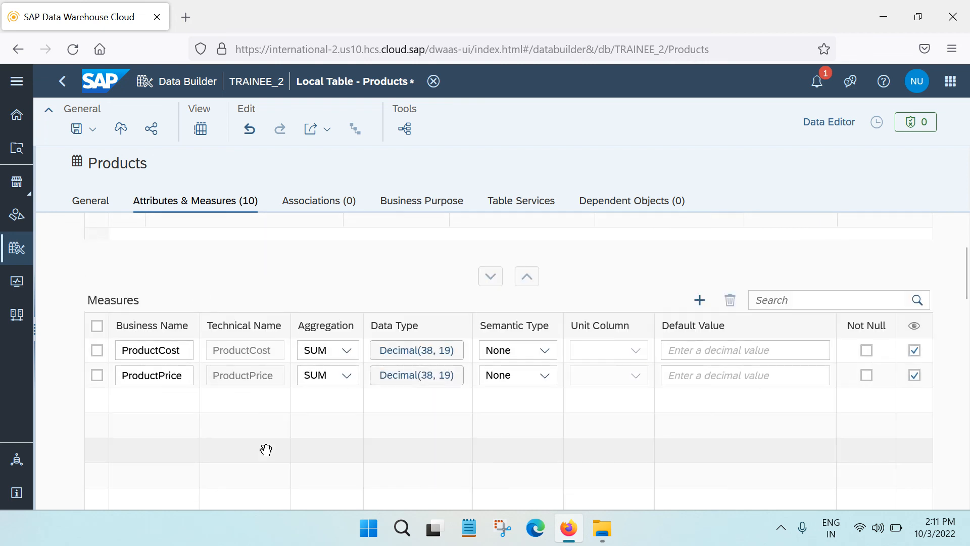
Save and deploy the Products table, and check its deployment notification
left_click(93, 129)
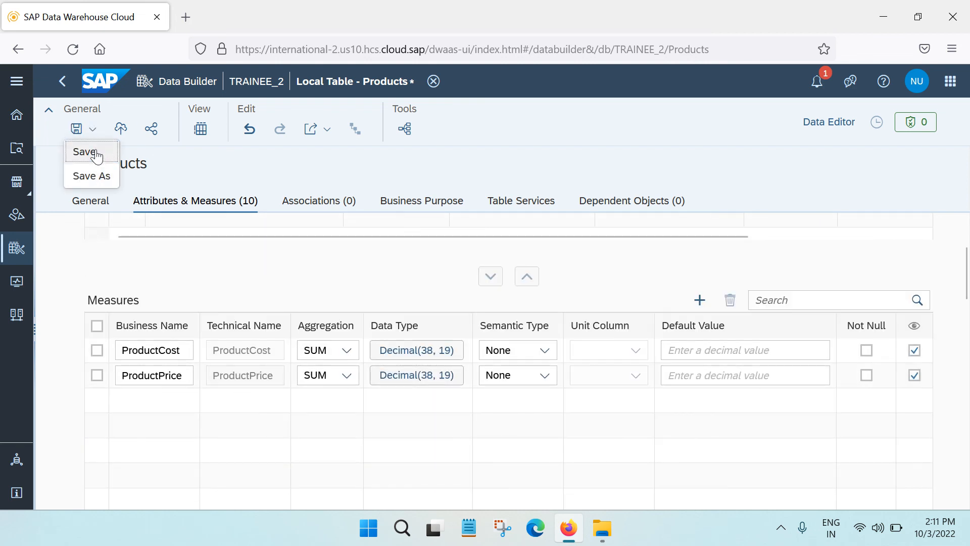
left_click(96, 151)
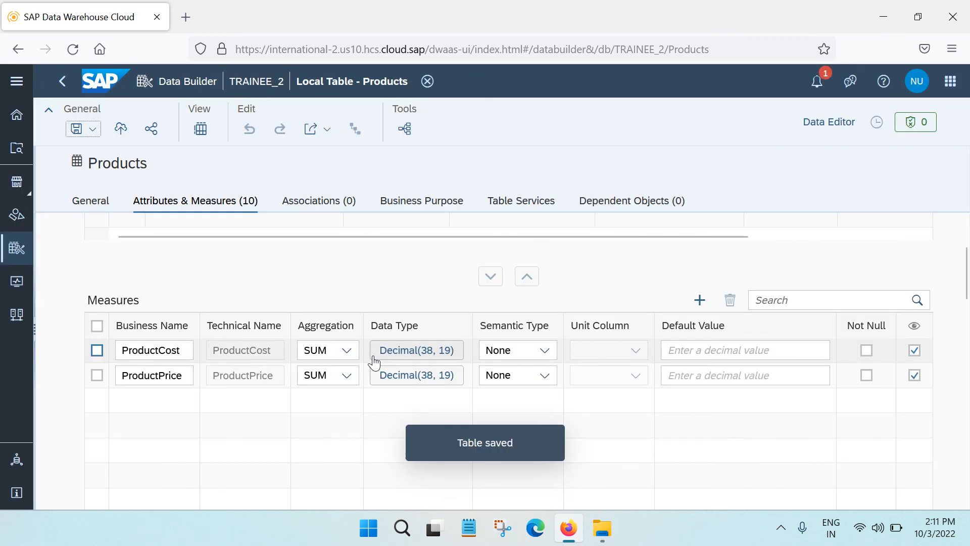
left_click(121, 128)
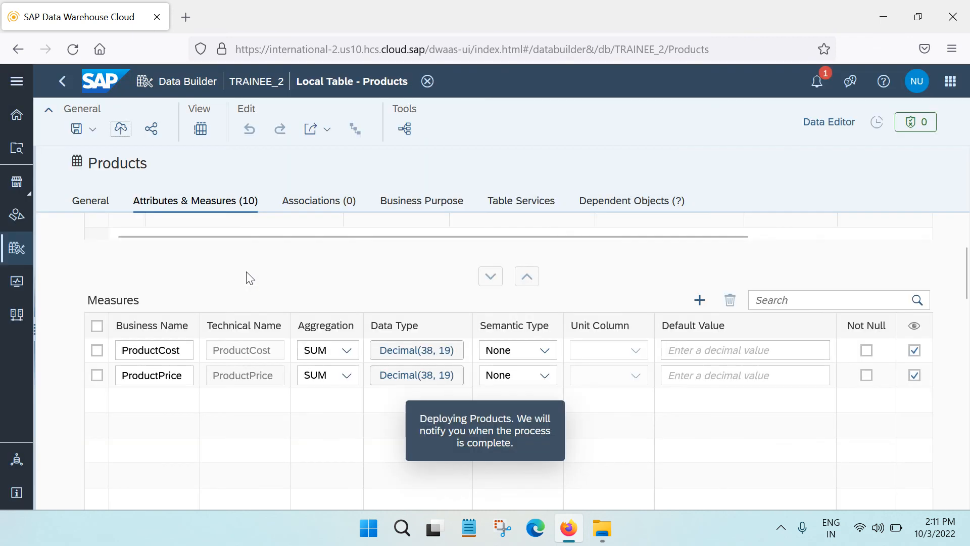
left_click(814, 86)
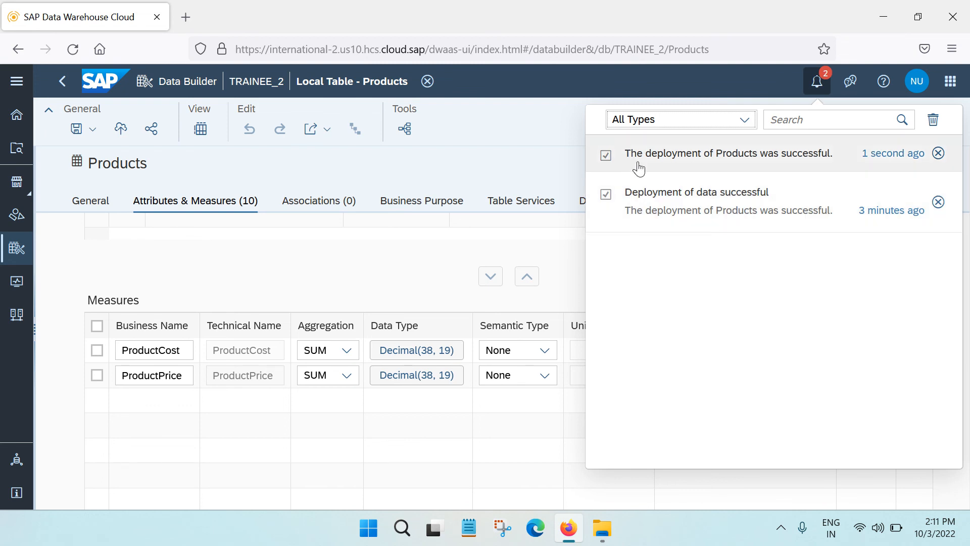
left_click(497, 142)
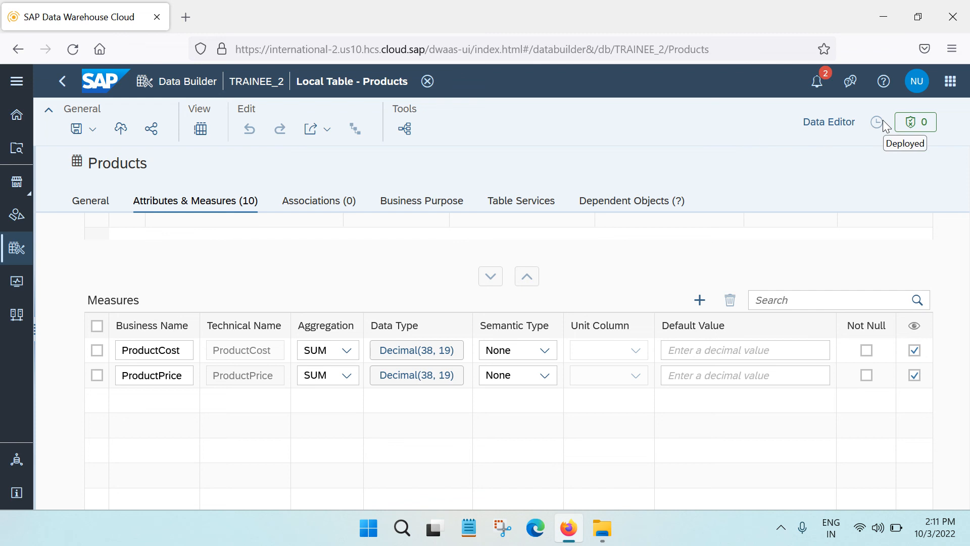
Try to open the Products table's records in the Data Editor
left_click(831, 127)
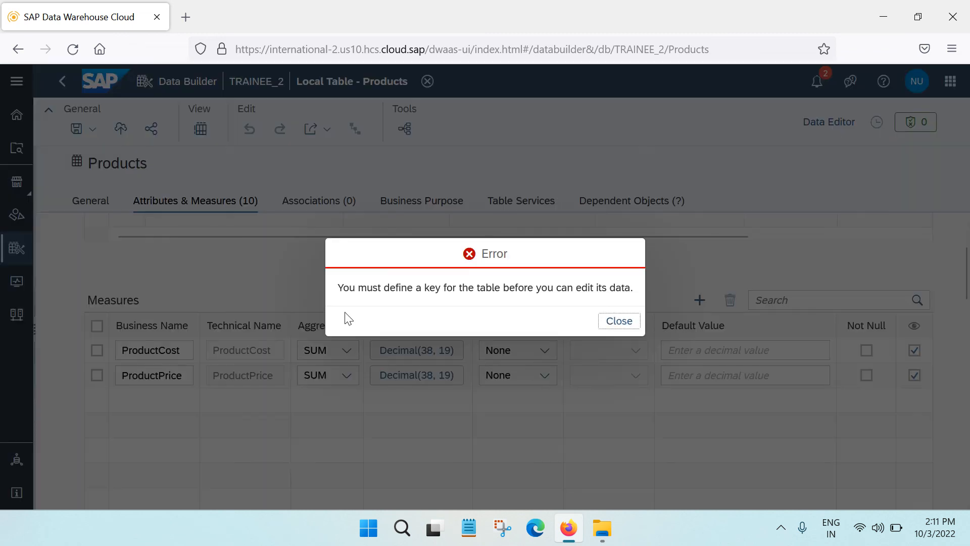
left_click(619, 322)
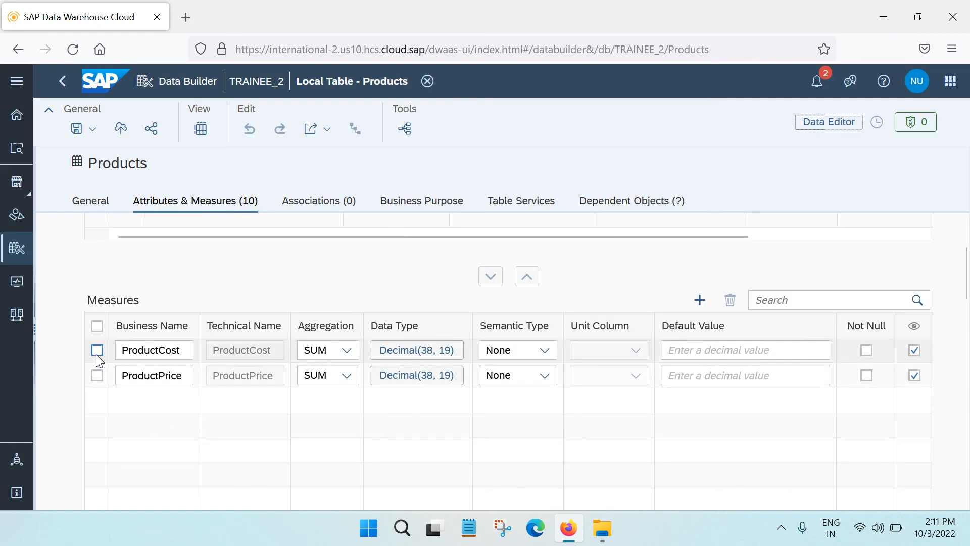
Mark the Product Key attribute as the table's key column and redeploy the Products table
scroll(123, 320, "up", 3)
scroll(123, 320, "up", 3)
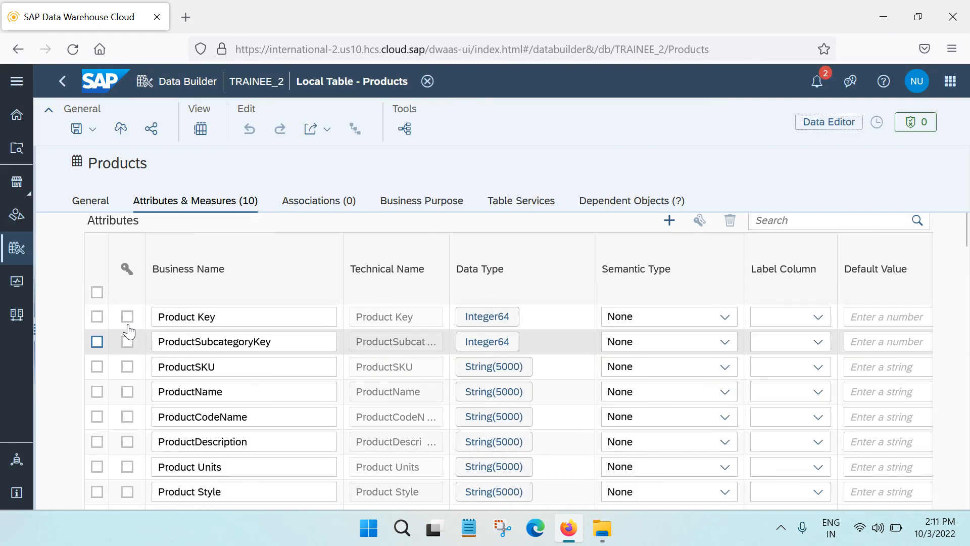
left_click(127, 317)
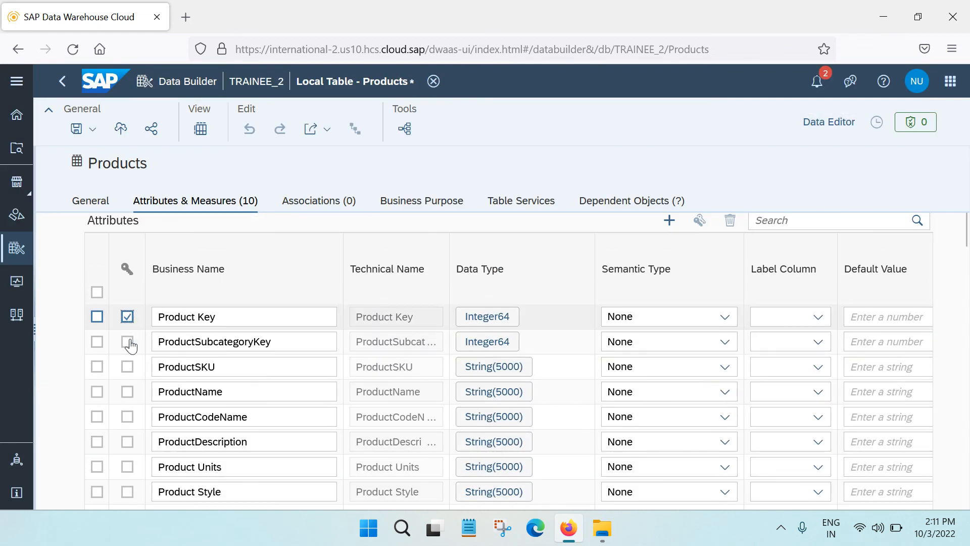
left_click(119, 129)
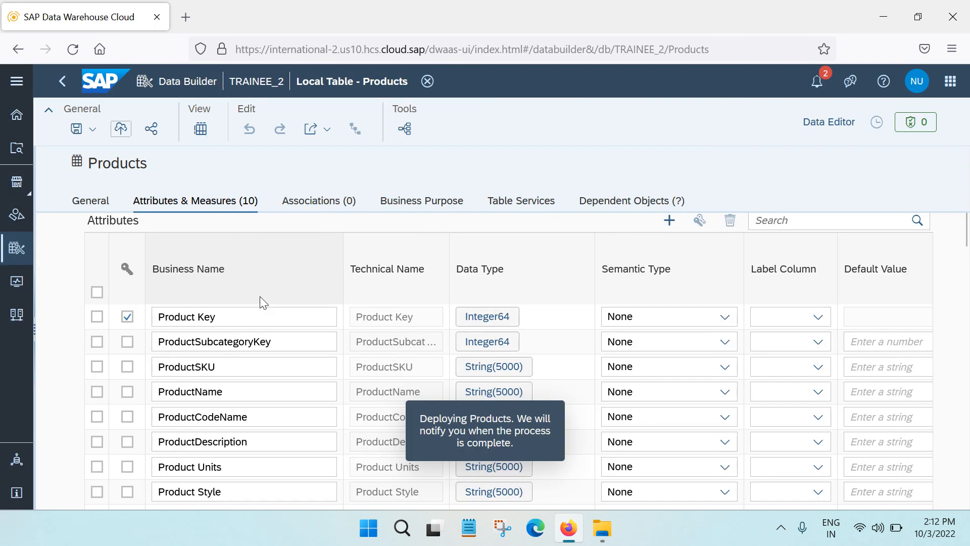
Clear the old notifications, check the one for the new deployment, and clear that one as well
left_click(817, 81)
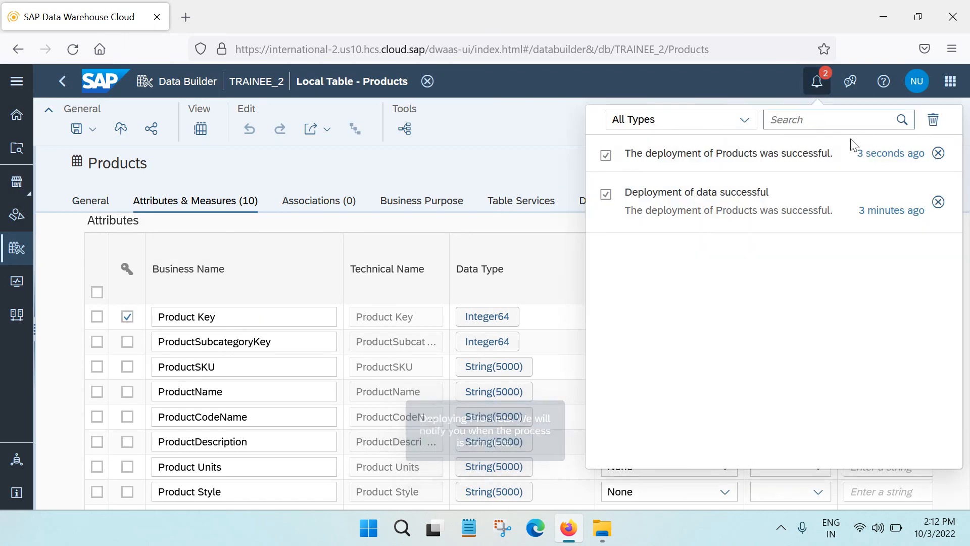
left_click(933, 119)
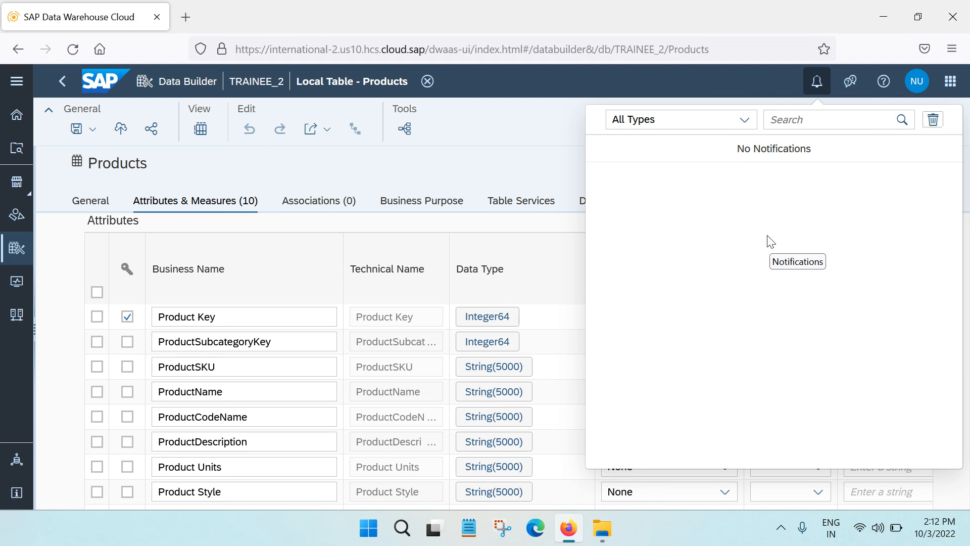
left_click(814, 81)
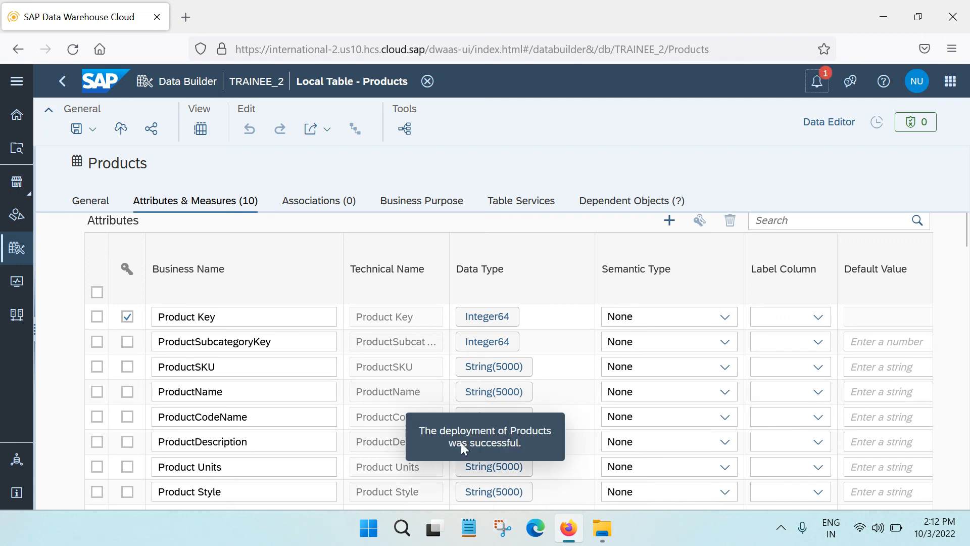
left_click(817, 81)
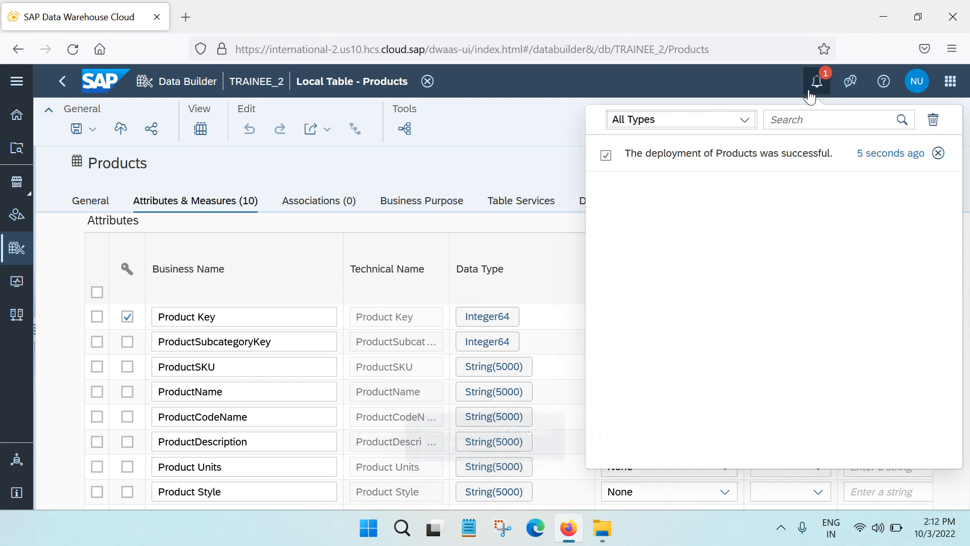
left_click(933, 119)
left_click(531, 137)
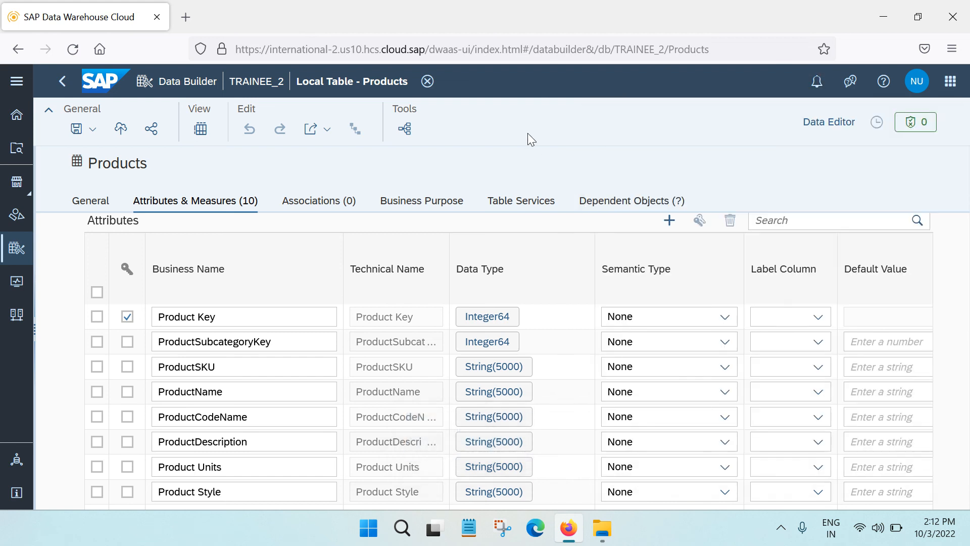
Open the Products table in the Data Editor, examine its records, and return to the table's general properties
left_click(829, 122)
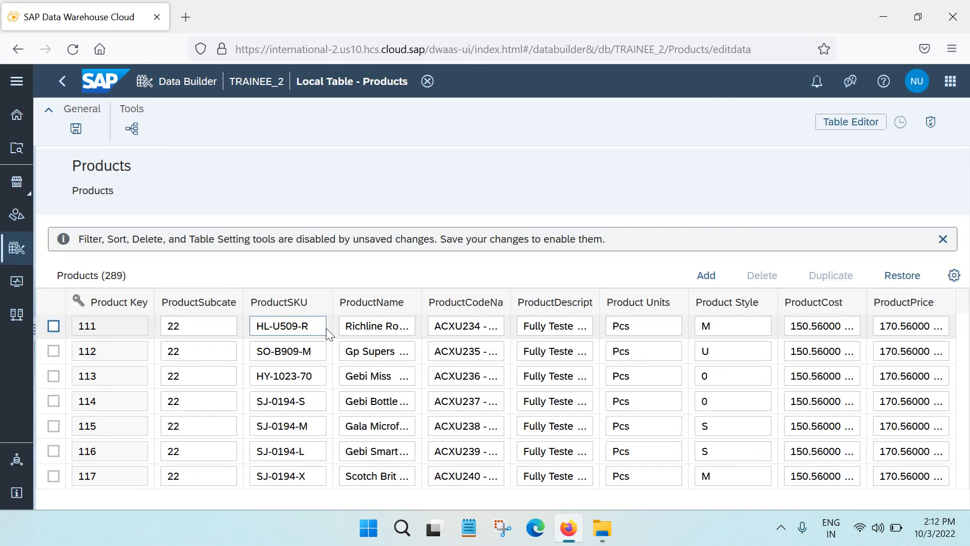
scroll(554, 426, "down", 1)
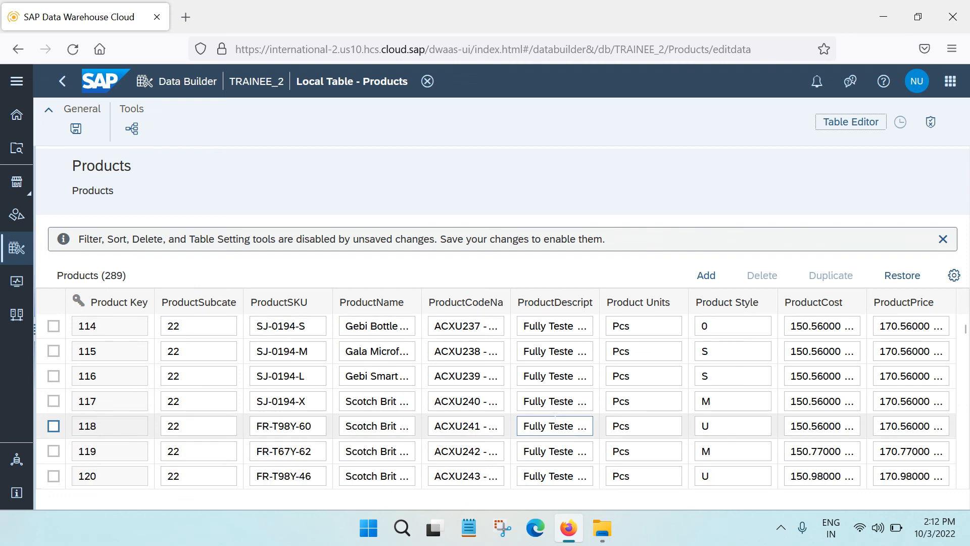
scroll(555, 426, "up", 1)
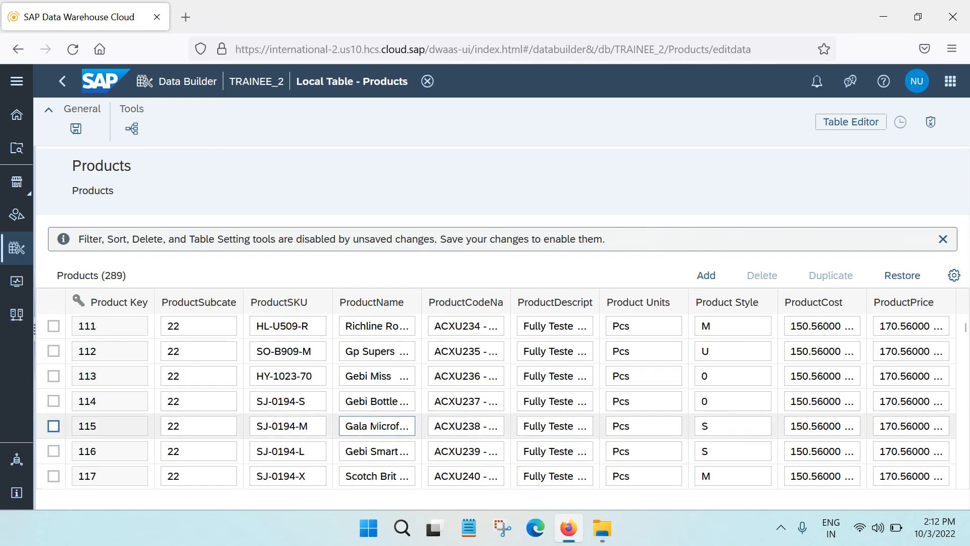
scroll(466, 426, "down", 10)
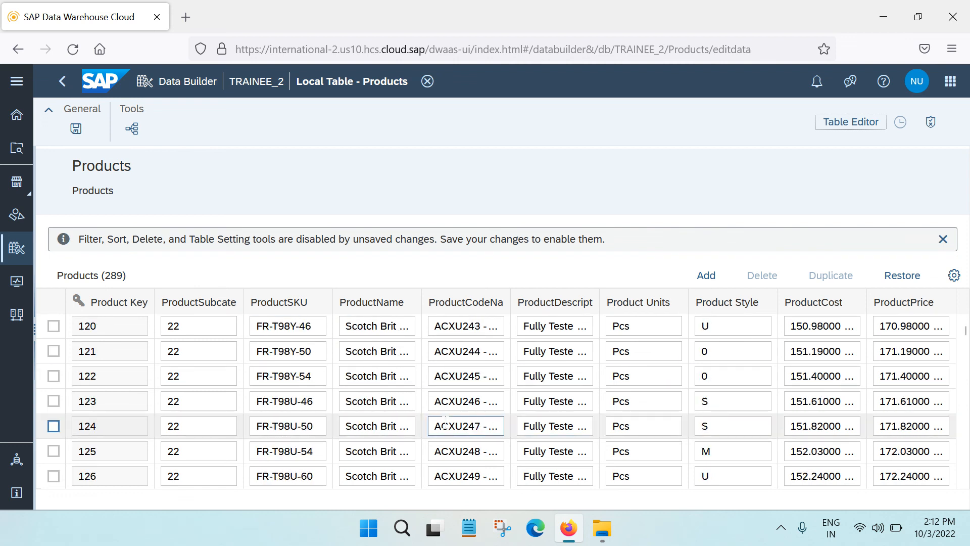
scroll(432, 421, "down", 2)
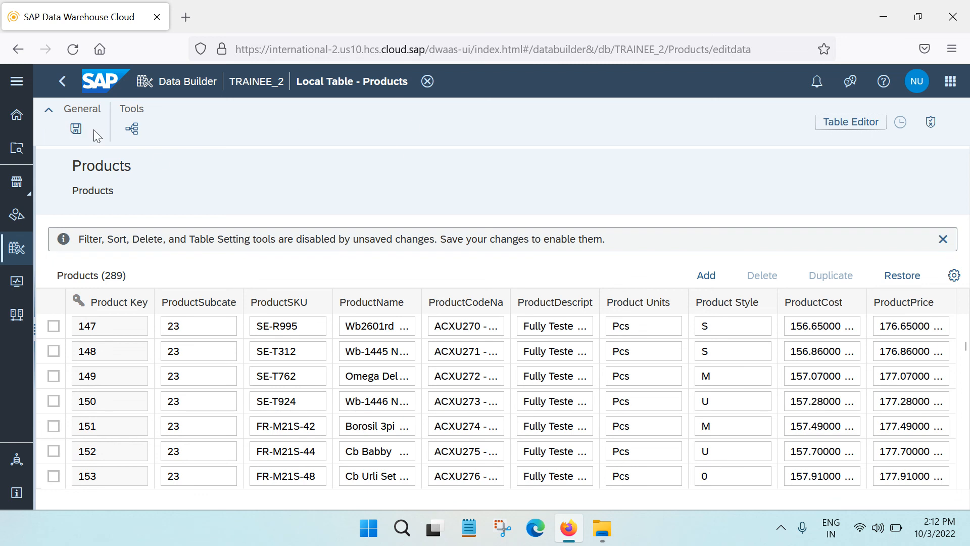
left_click(859, 121)
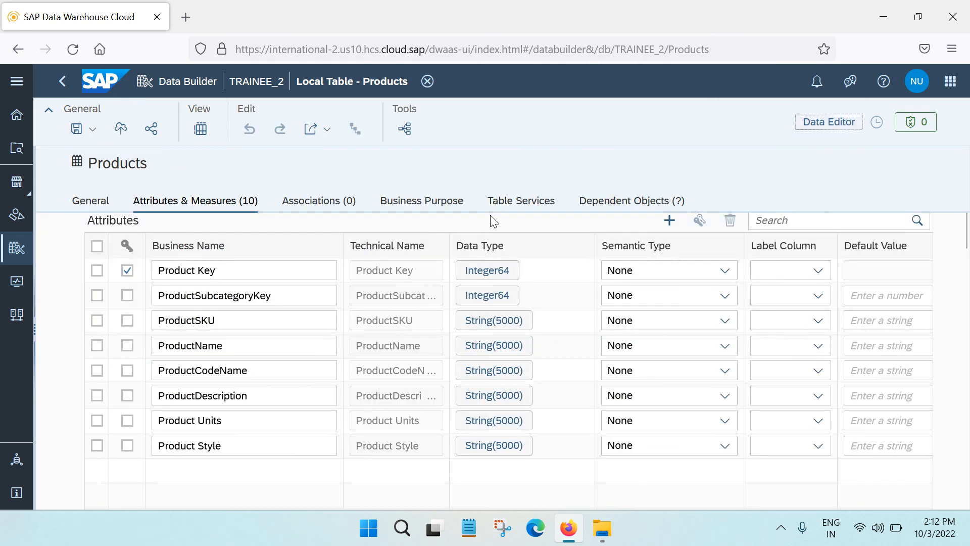
scroll(413, 407, "down", 10)
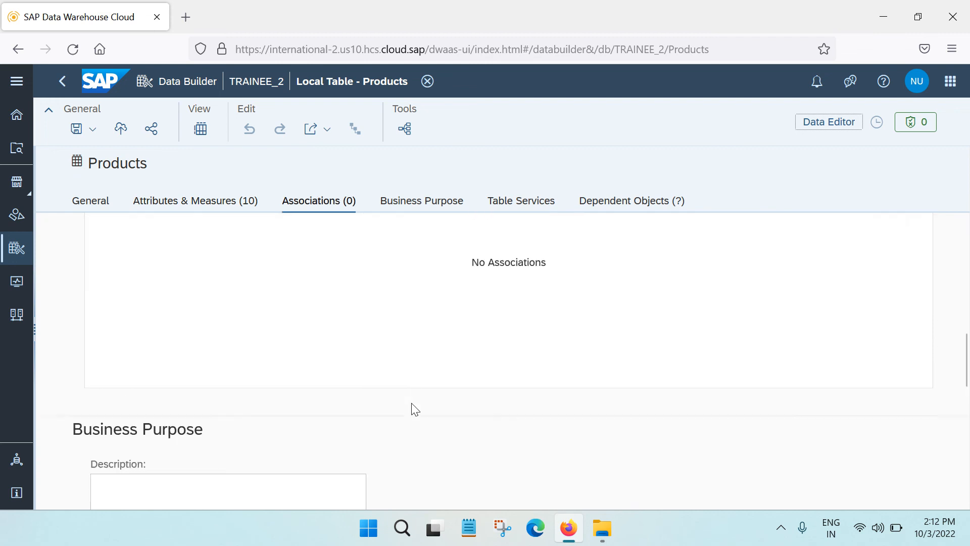
scroll(411, 403, "up", 10)
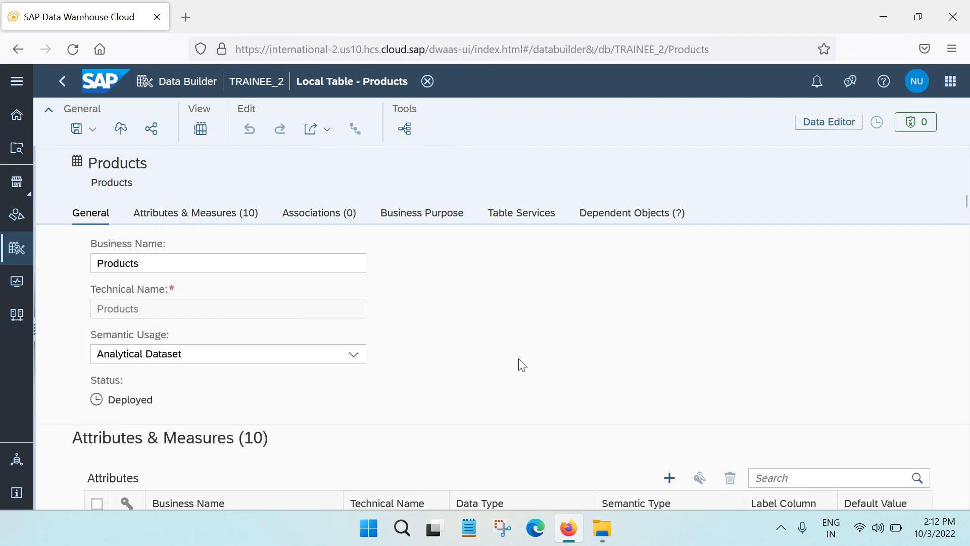